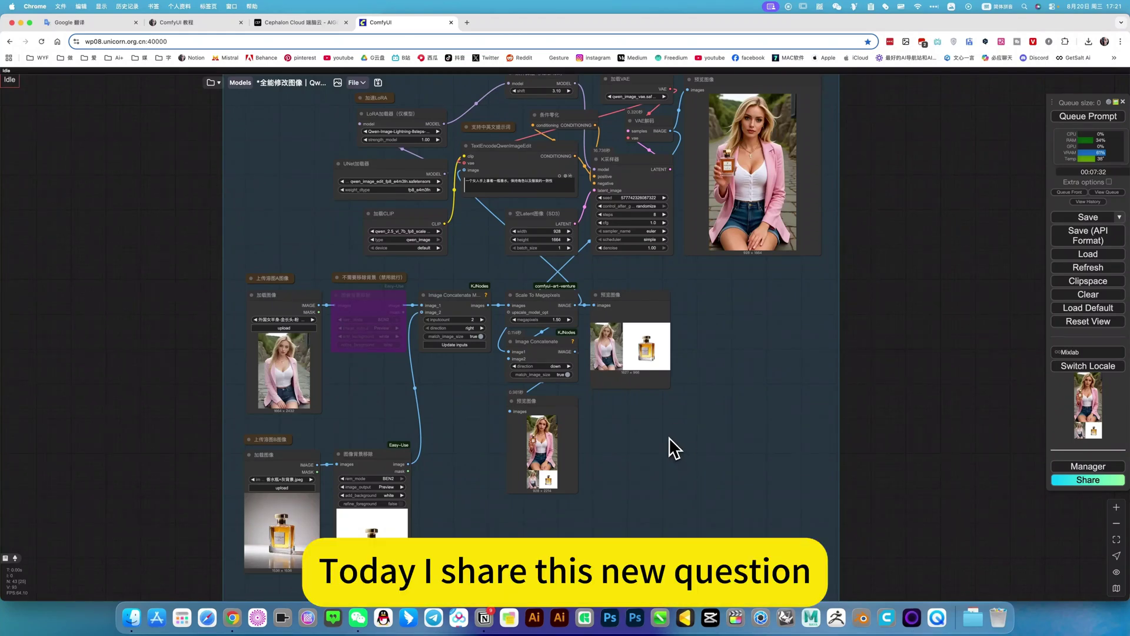
- Pan and zoom the canvas to inspect the multi-image group and its two uploaded input images
left_click_drag(669, 437, 678, 446)
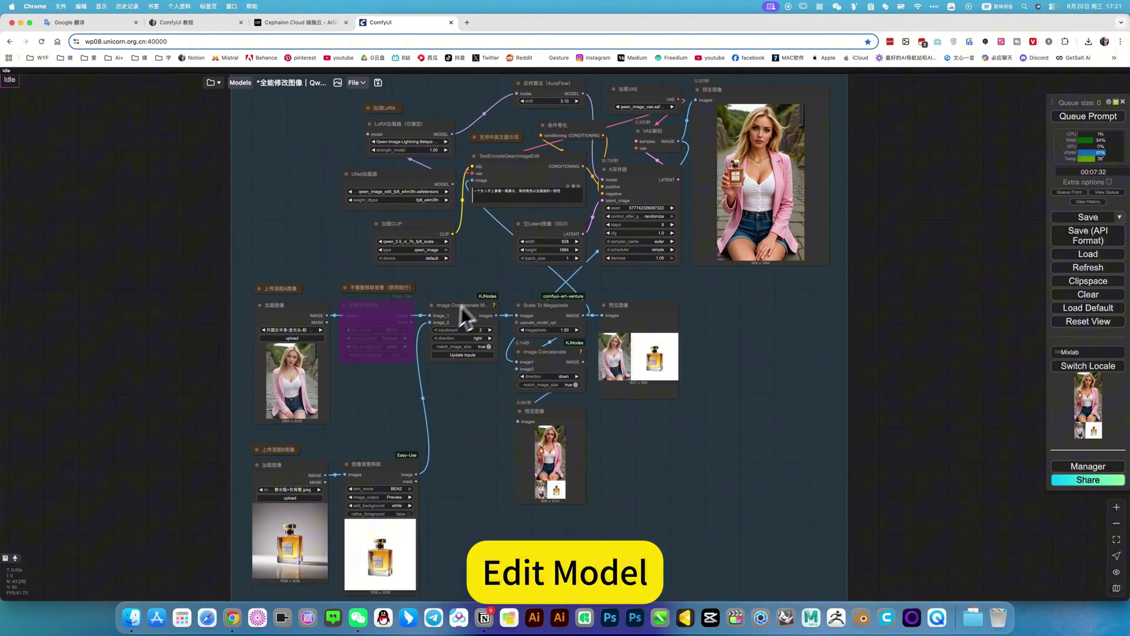
left_click_drag(485, 269, 487, 239)
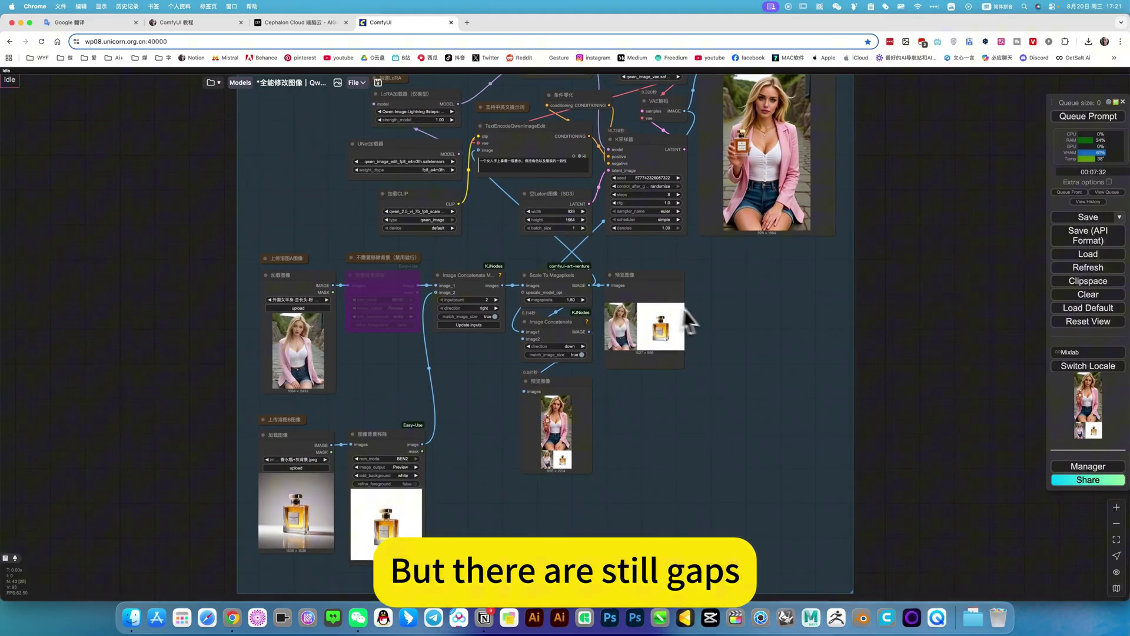
left_click_drag(530, 389, 606, 339)
scroll(419, 357, "up", 10)
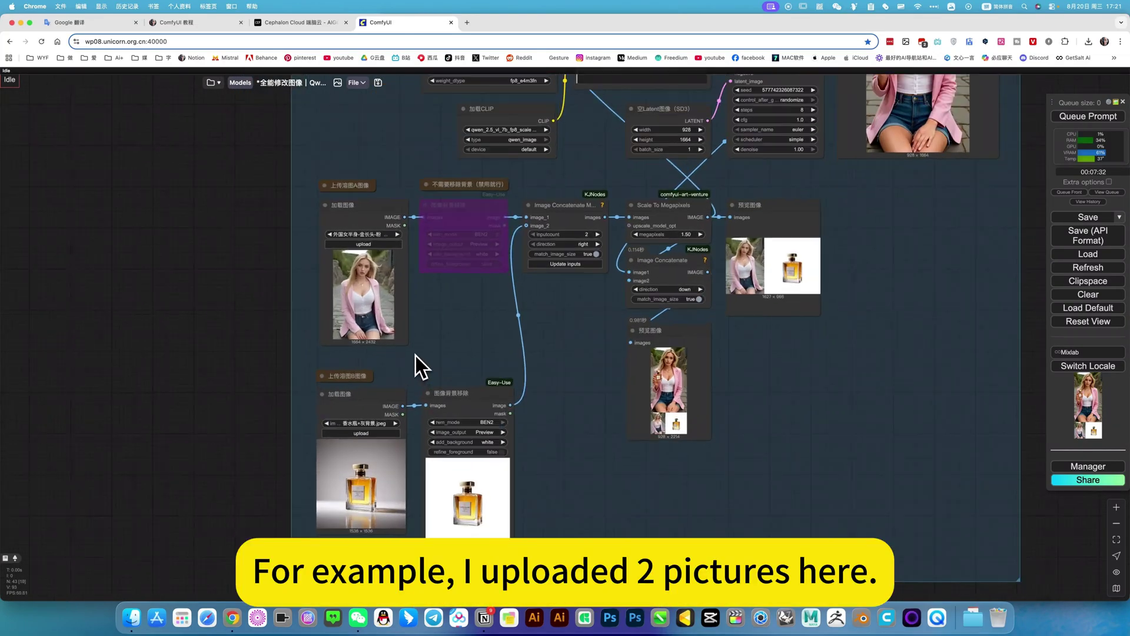
left_click_drag(510, 332, 551, 336)
scroll(551, 335, "left", 3)
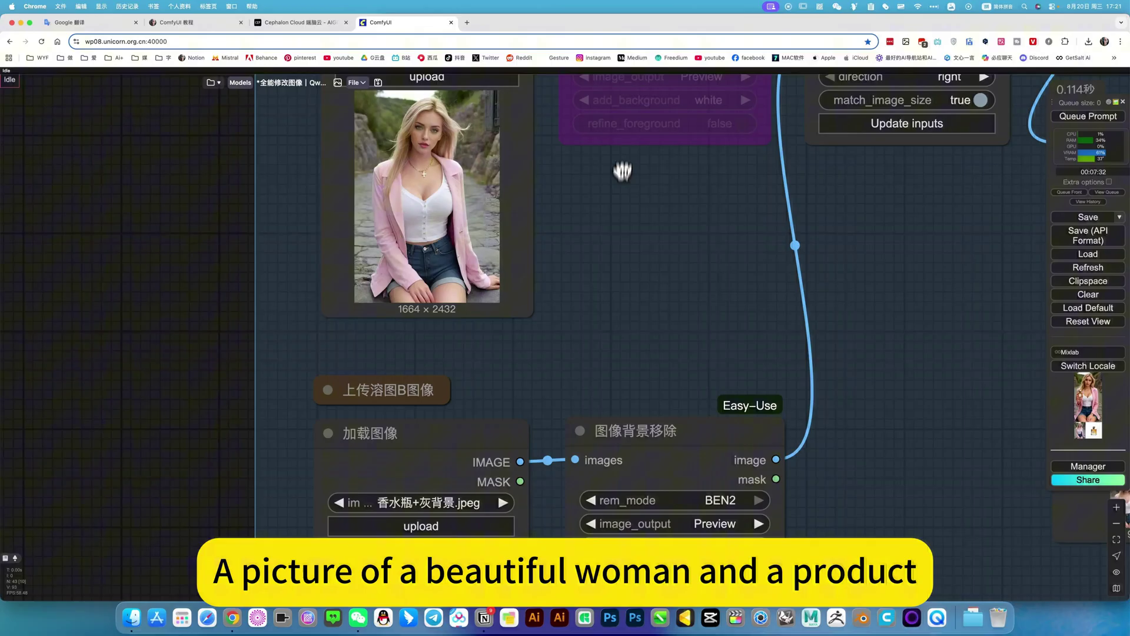
scroll(618, 171, "down", 7)
scroll(791, 452, "down", 15)
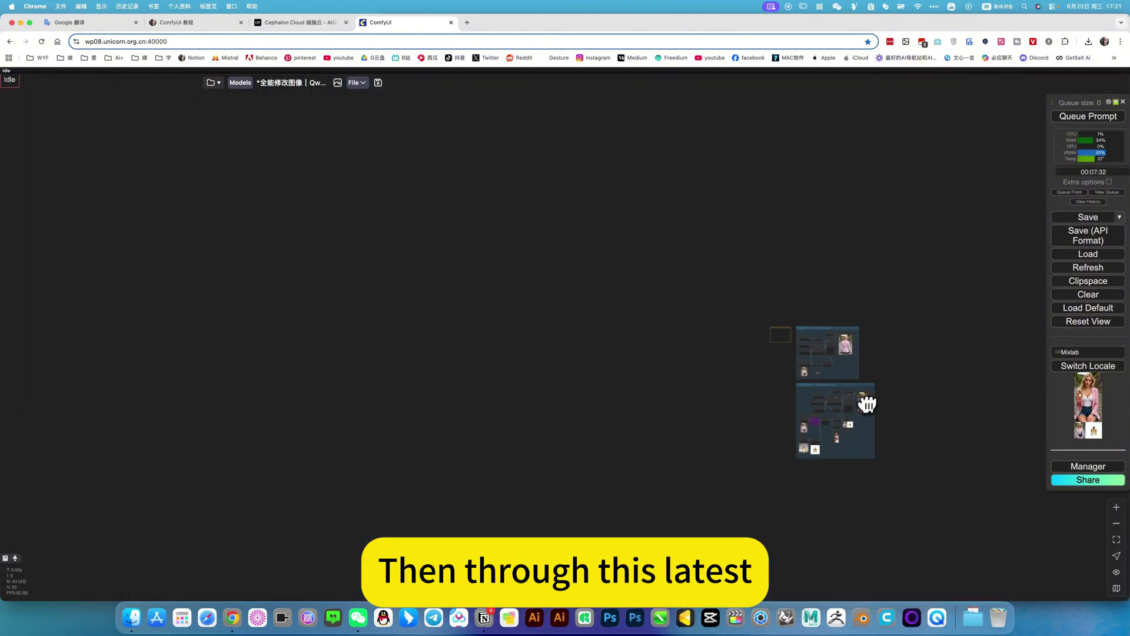
scroll(867, 403, "up", 15)
scroll(863, 408, "down", 2)
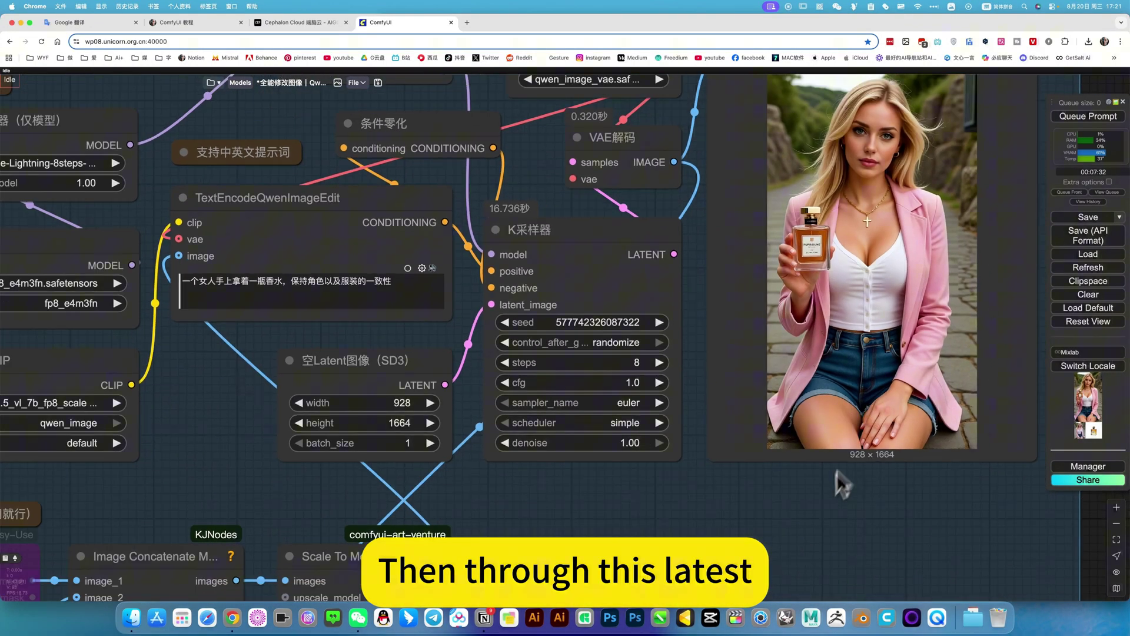
scroll(797, 509, "right", 5)
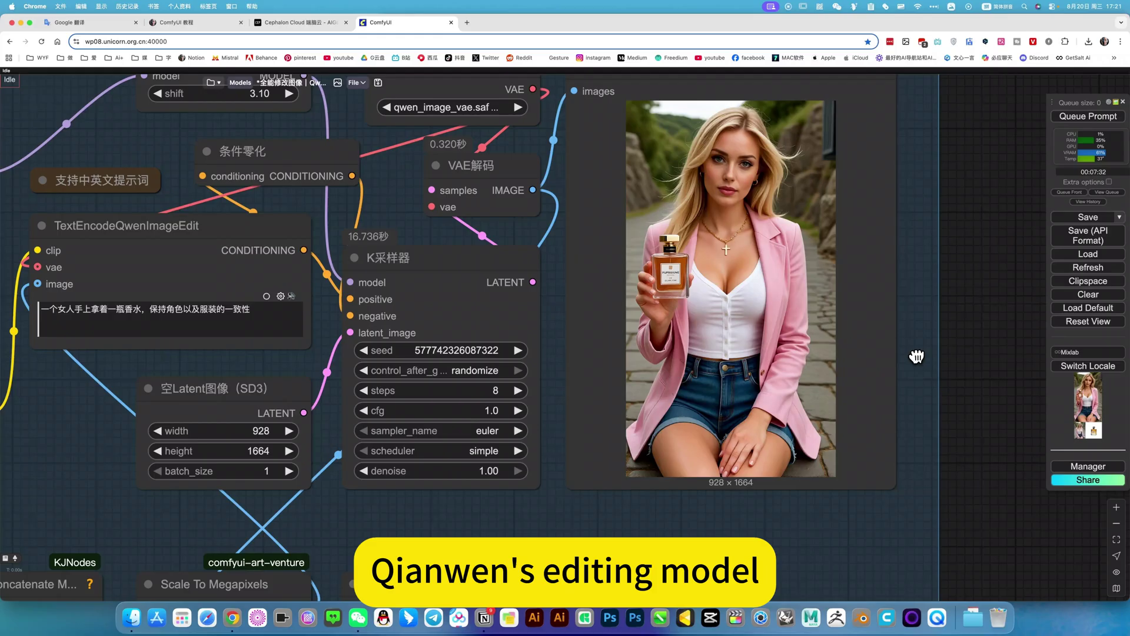
scroll(917, 356, "up", 2)
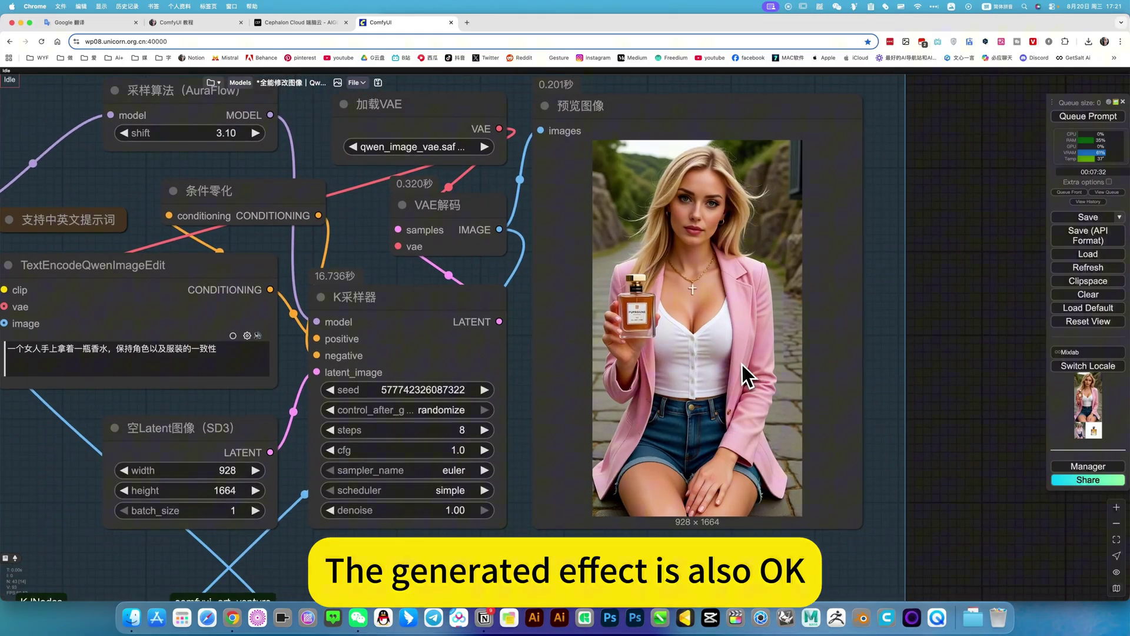
scroll(743, 365, "up", 5)
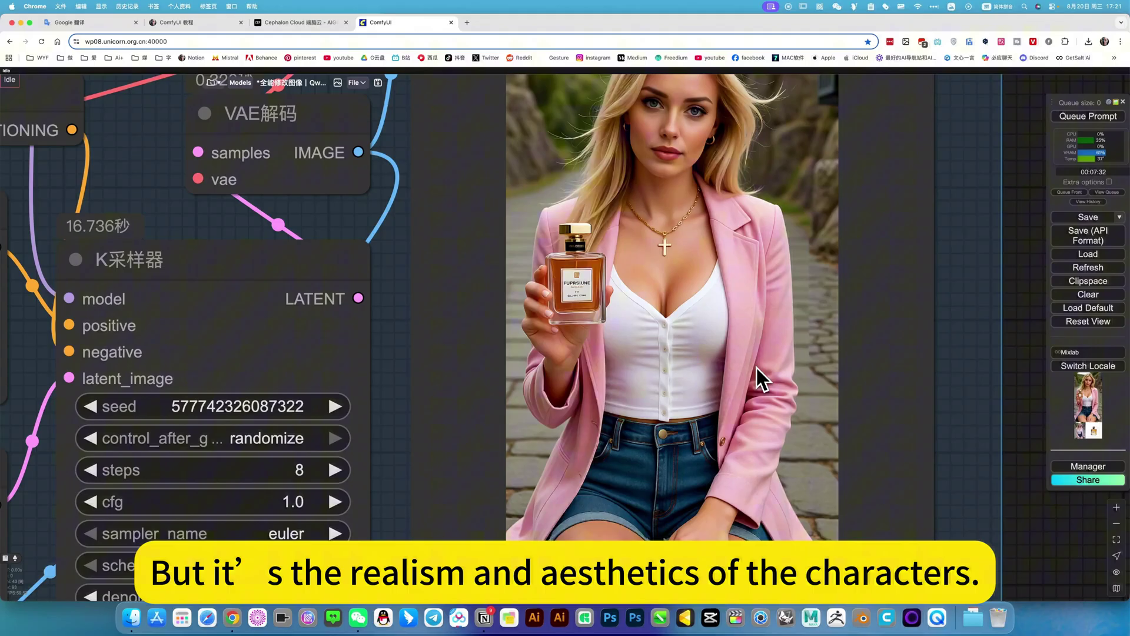
scroll(757, 369, "down", 3)
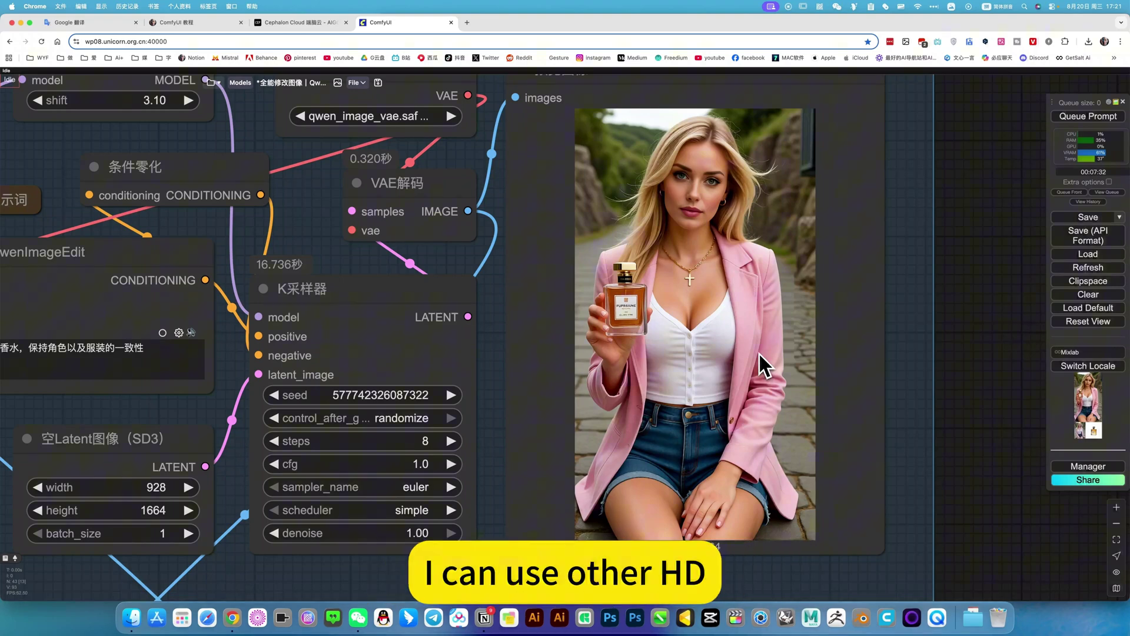
scroll(758, 352, "down", 3)
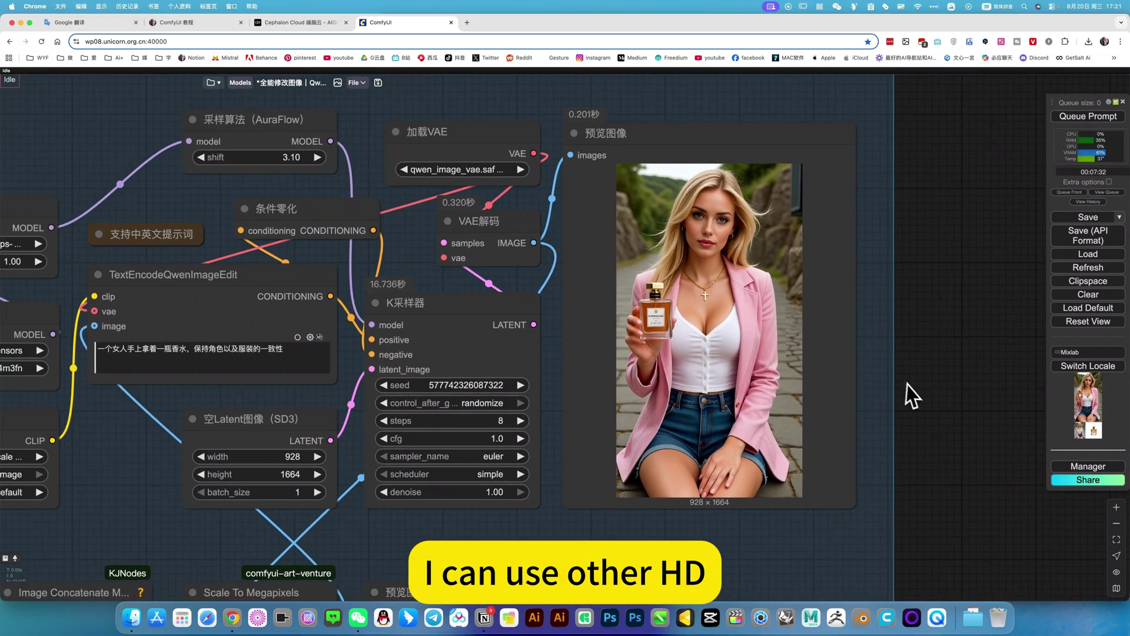
scroll(944, 373, "left", 2)
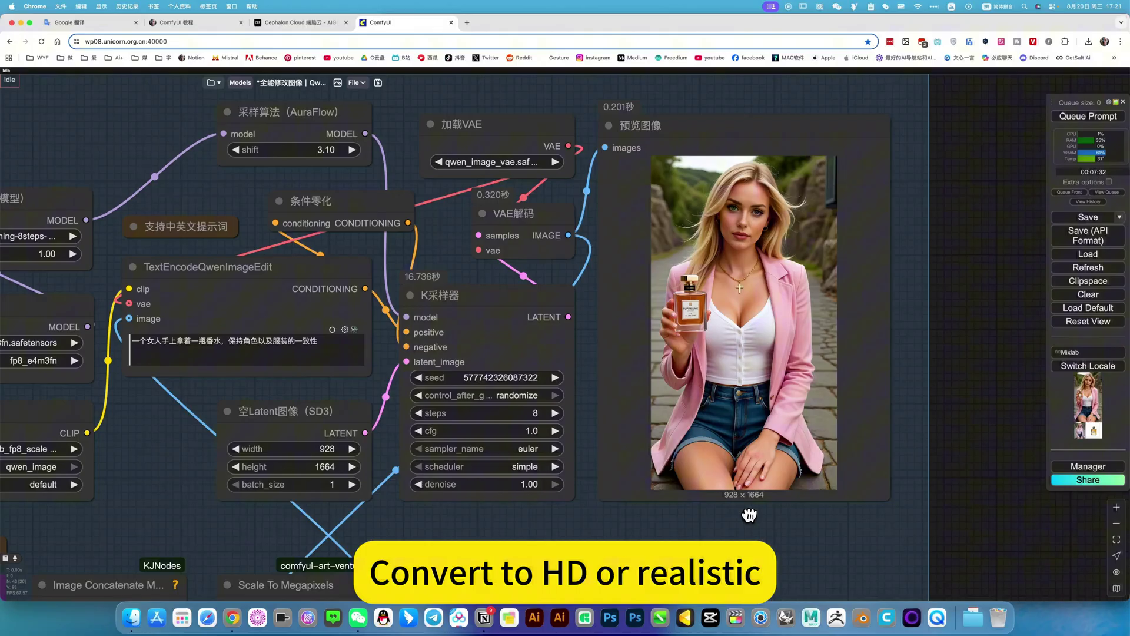
scroll(721, 524, "down", 2)
scroll(706, 526, "left", 3)
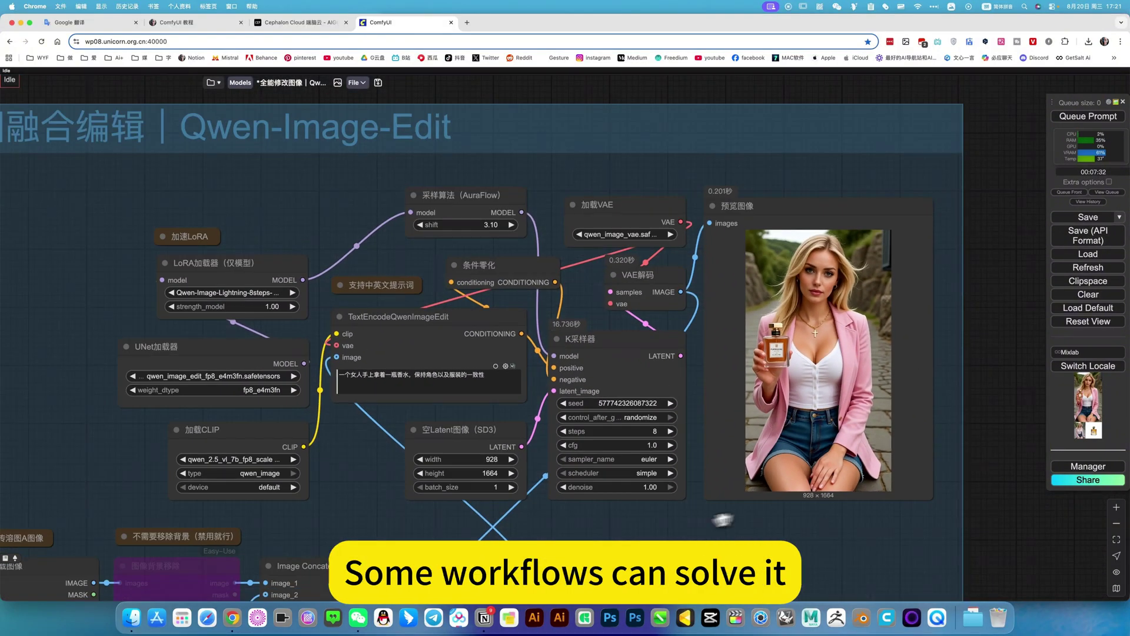
scroll(730, 518, "left", 2)
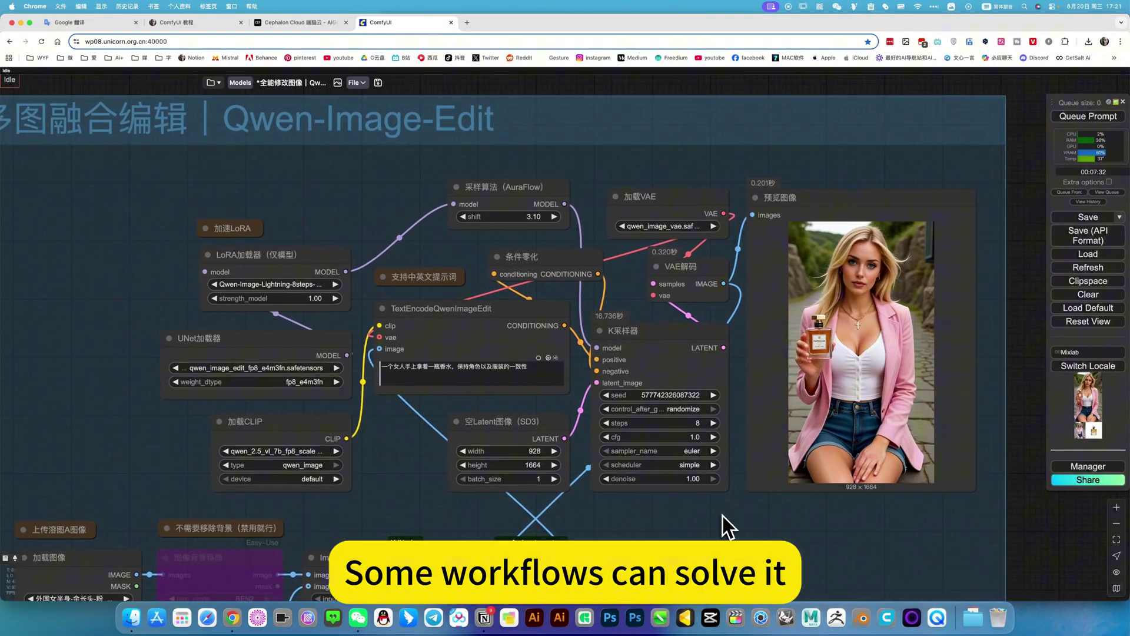
scroll(723, 518, "down", 2)
scroll(750, 439, "down", 6)
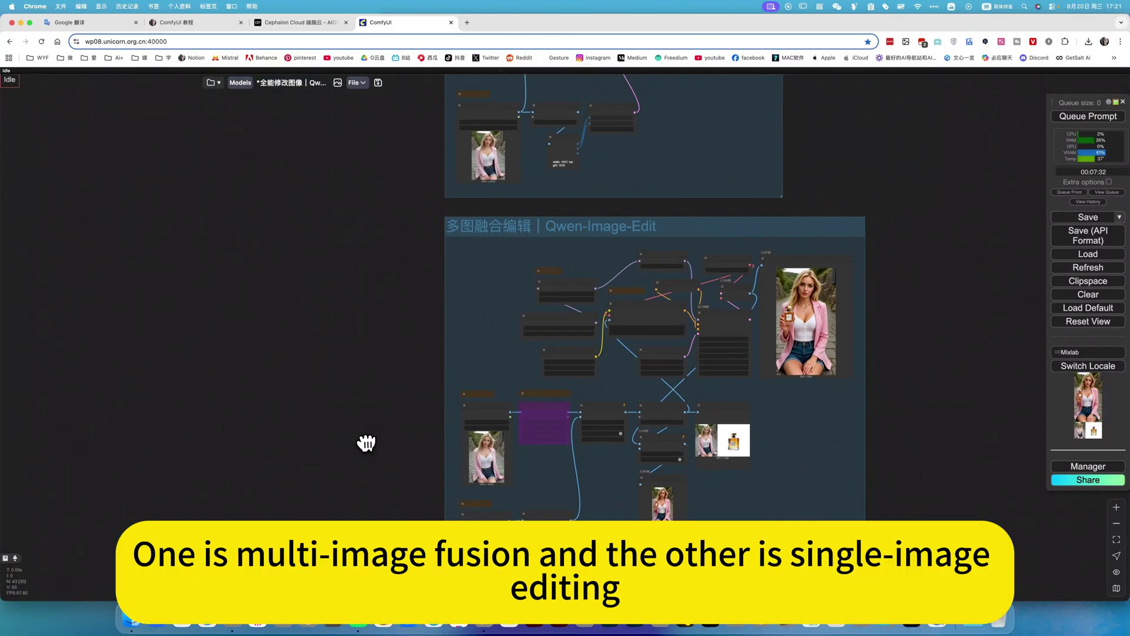
scroll(366, 442, "up", 5)
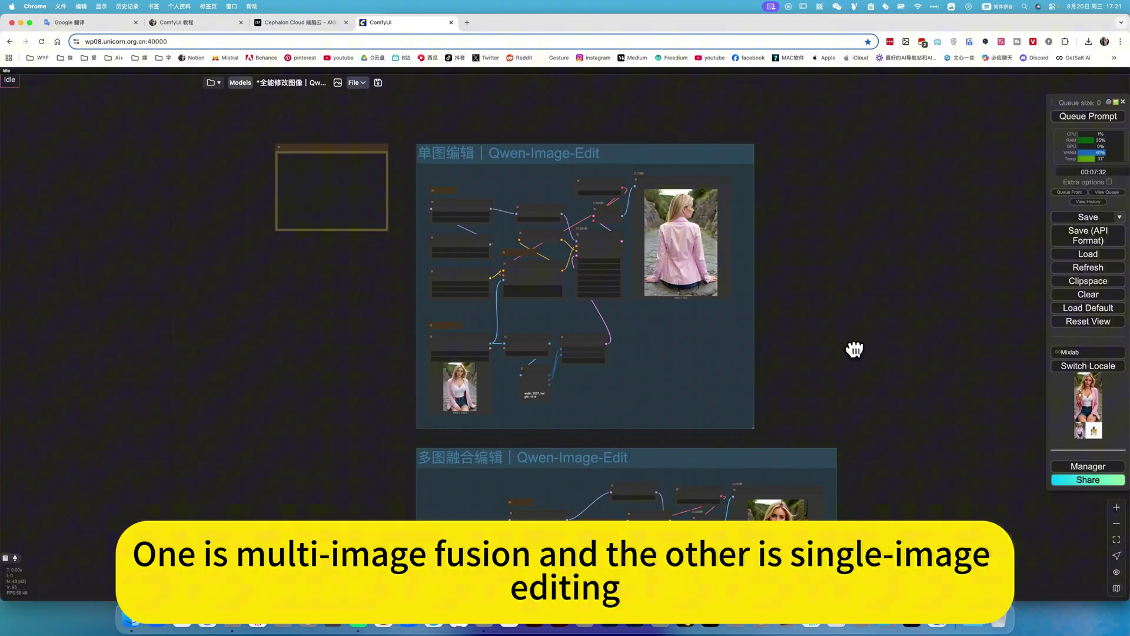
scroll(854, 349, "down", 3)
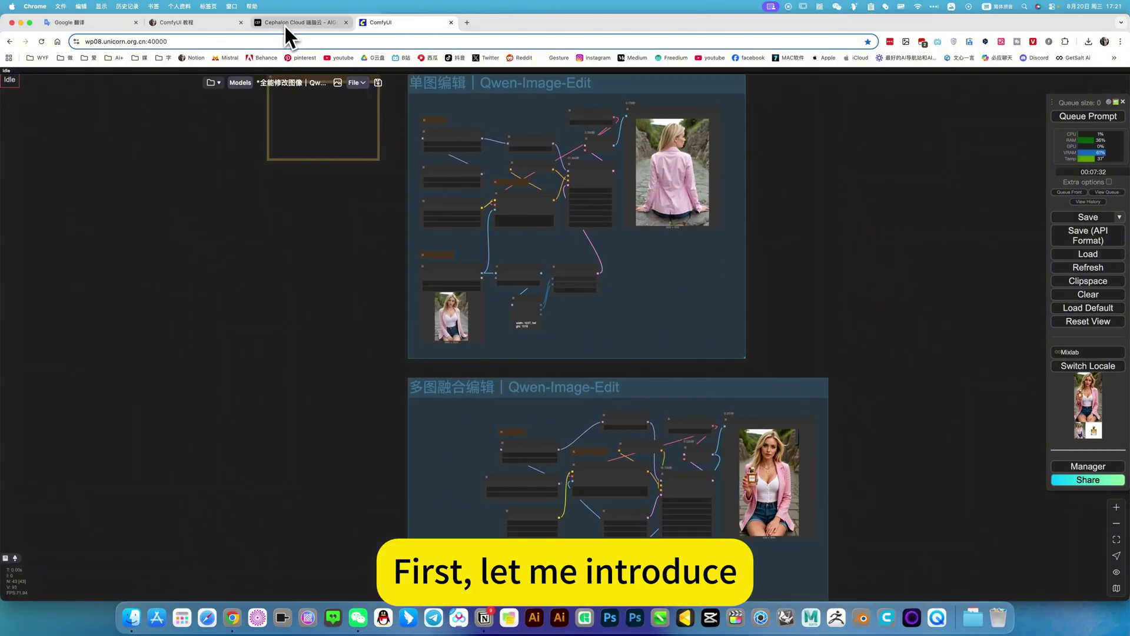
- Glance at the Cephalon Cloud platform page, then return to the ComfyUI workflow
left_click(284, 23)
mouse_move(288, 304)
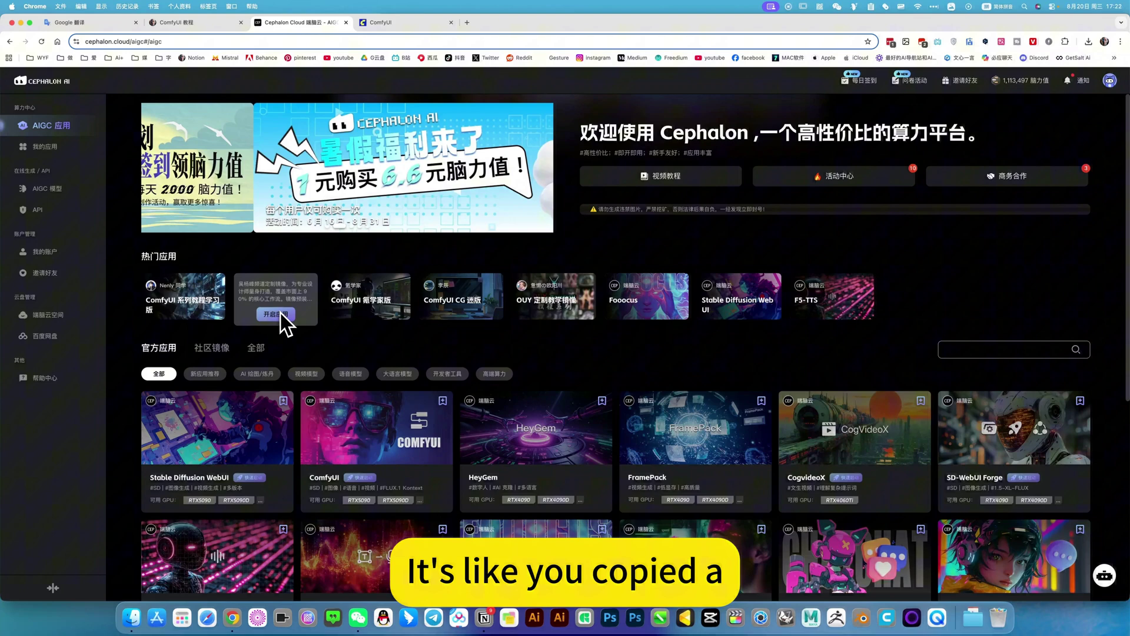
left_click(400, 26)
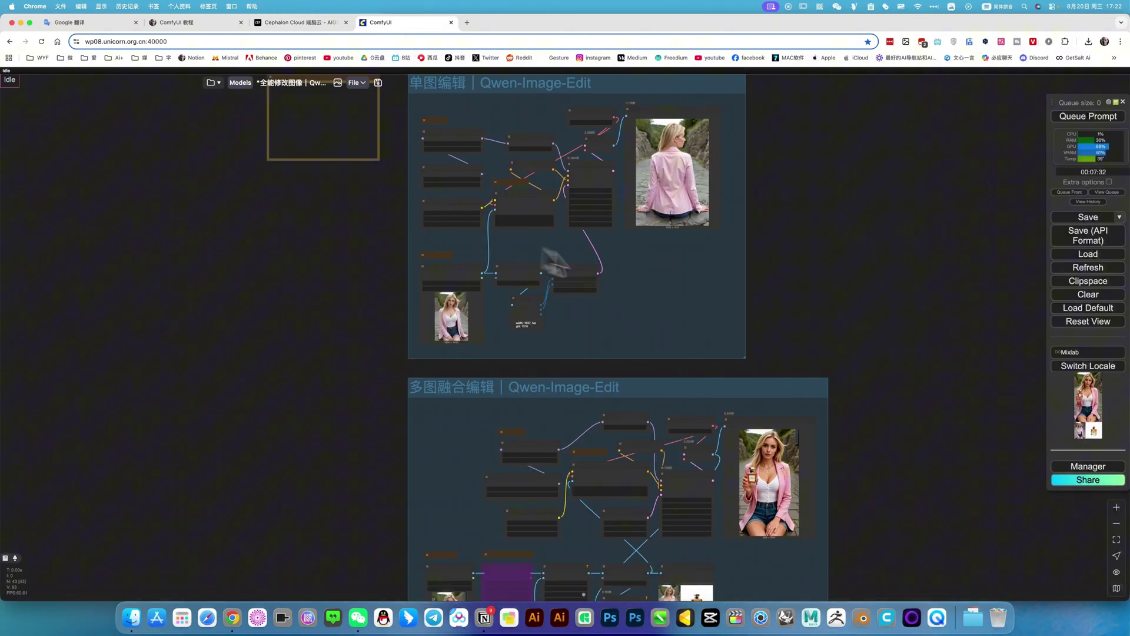
- Bring up the Workspace sidebar listing the saved workflows
scroll(743, 236, "up", 1)
scroll(789, 245, "down", 5)
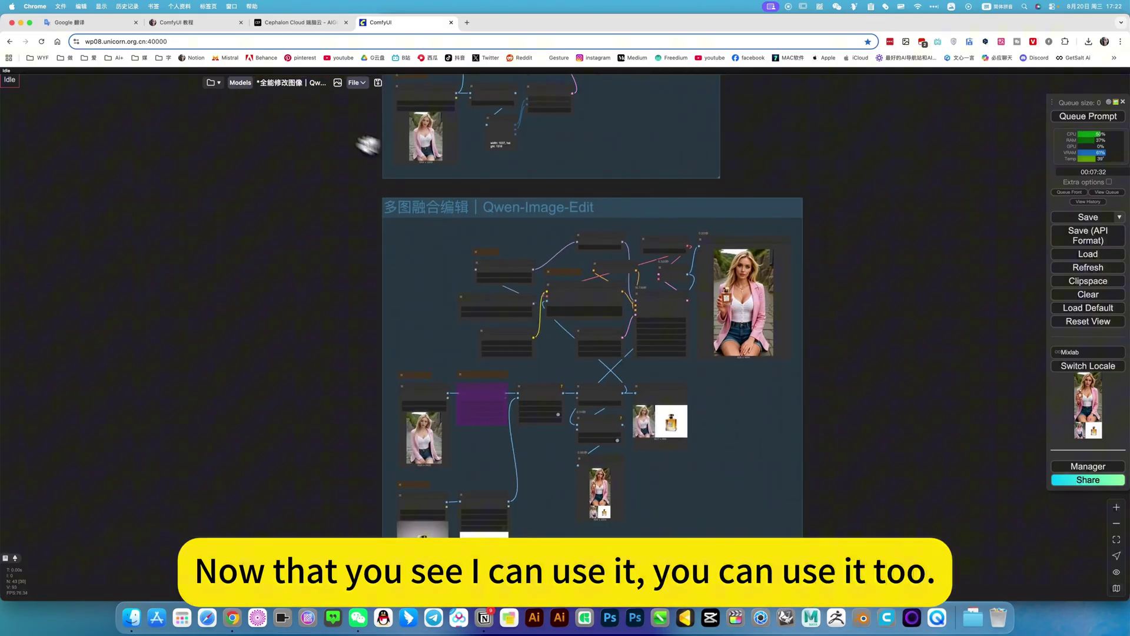
left_click(212, 83)
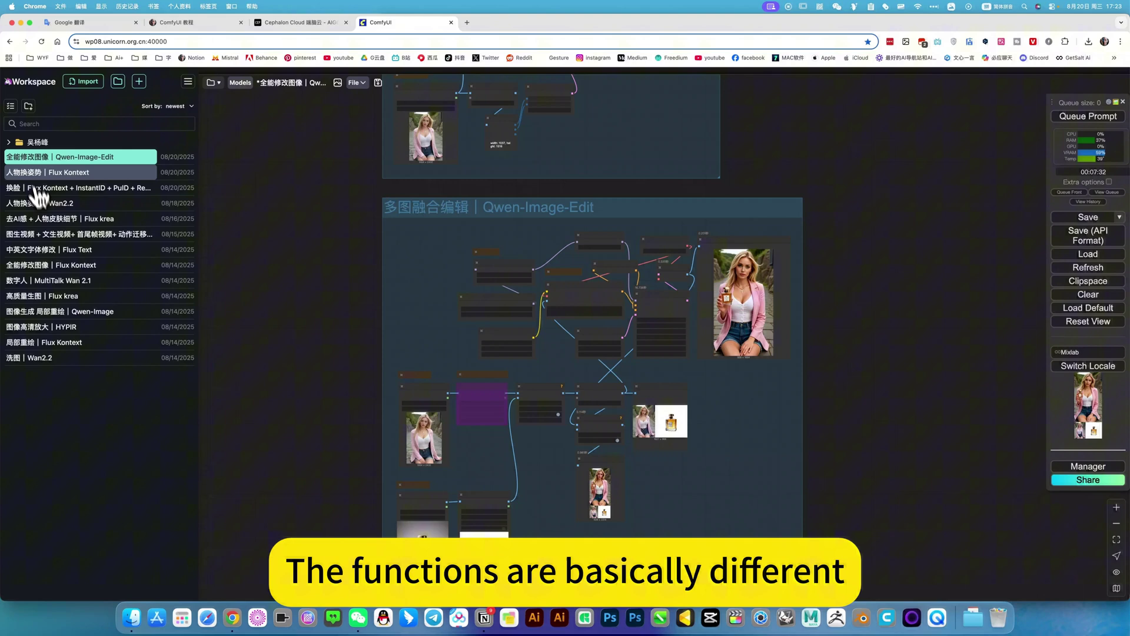
- Browse the personal 图像类 image workflows, then collapse them and expand the 视频类 video folder
left_click(19, 146)
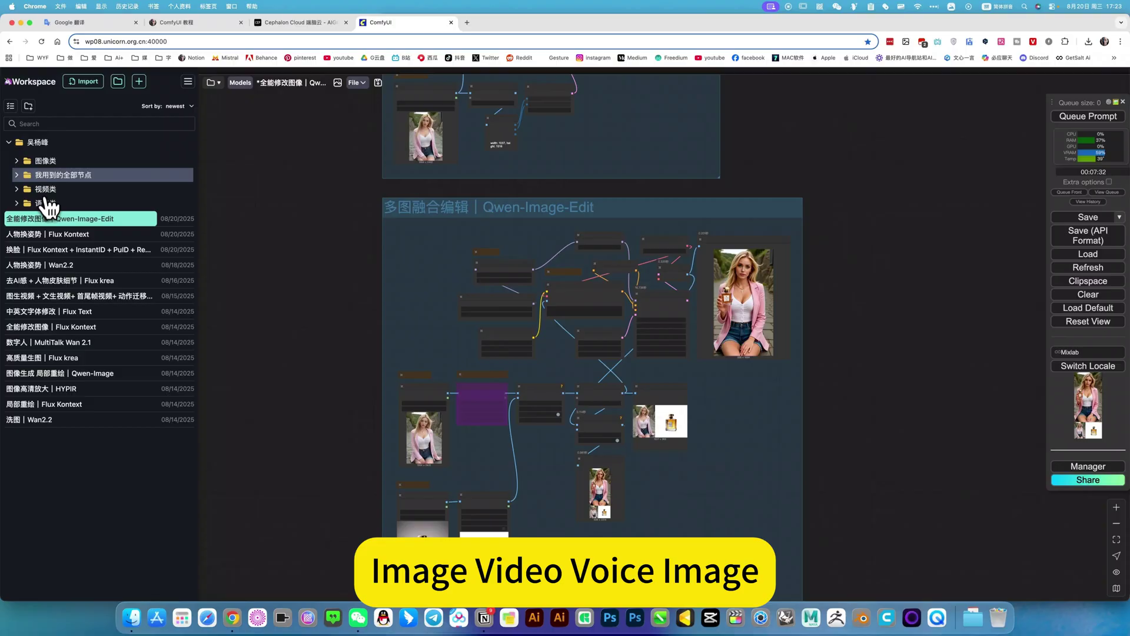
left_click(30, 161)
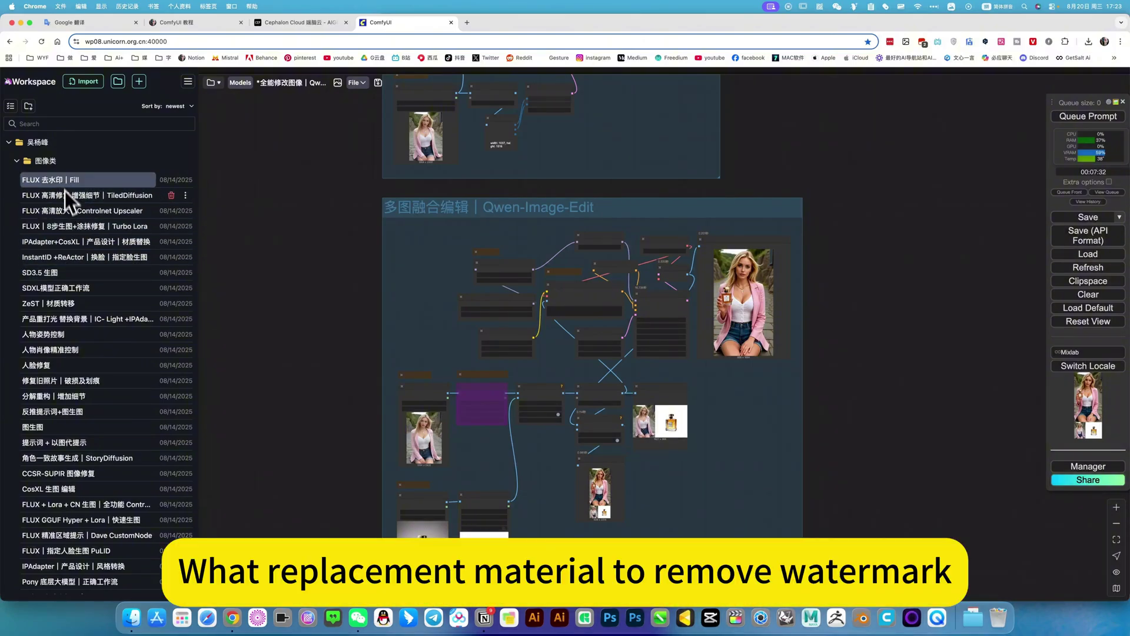
scroll(93, 346, "down", 5)
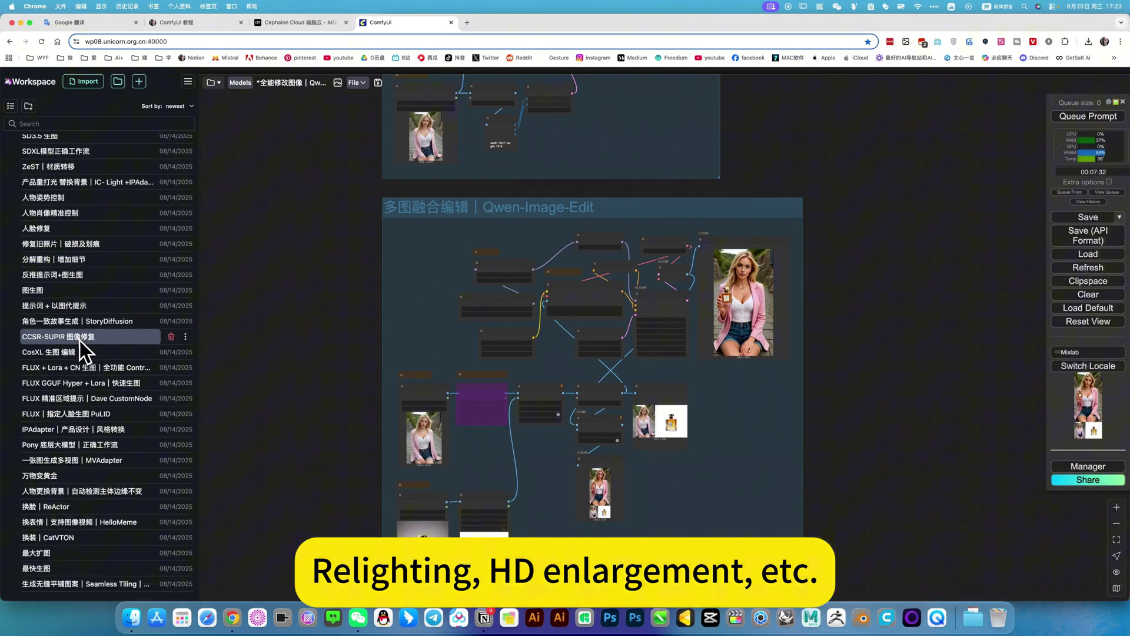
scroll(79, 340, "down", 2)
scroll(82, 328, "up", 7)
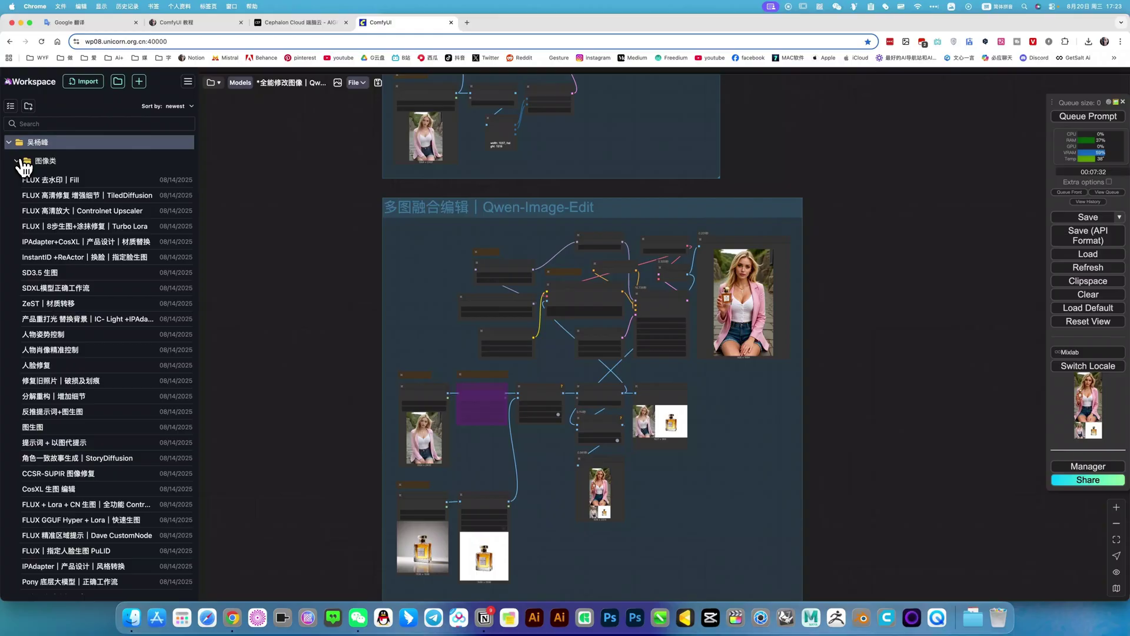
left_click(18, 161)
left_click(18, 189)
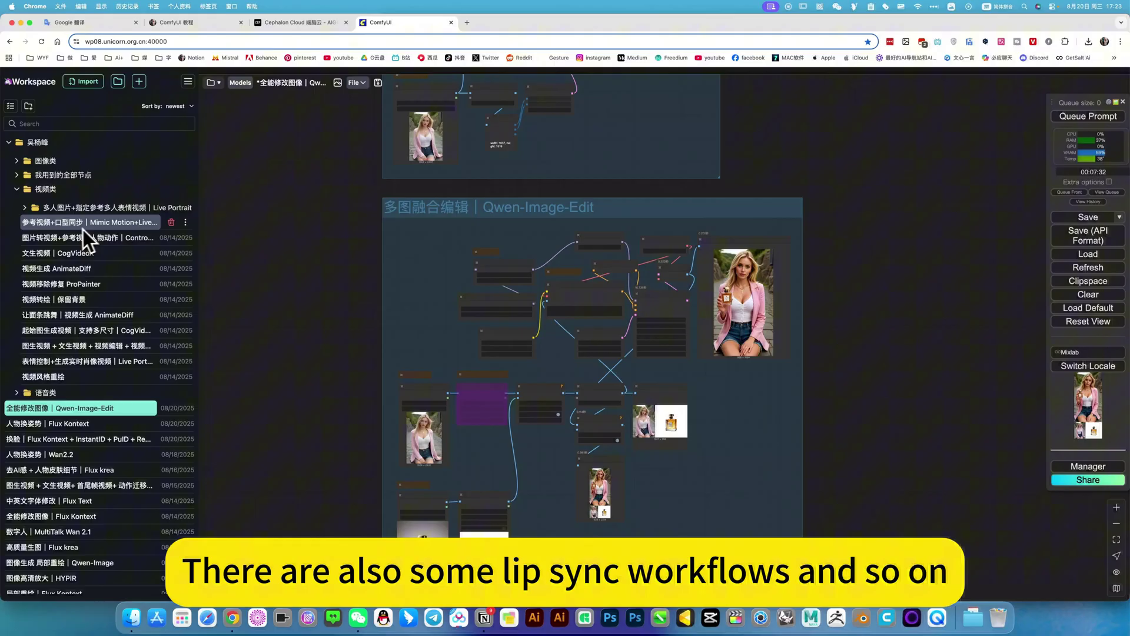
- Collapse 视频类 and briefly look through the 语音类 voice workflows folder
left_click(20, 190)
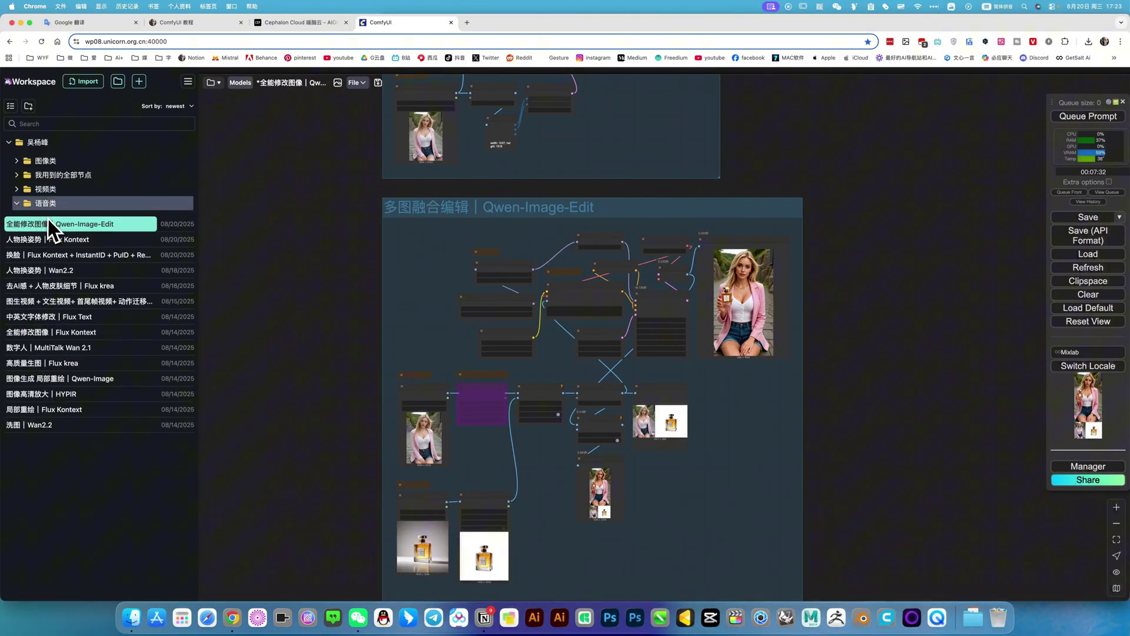
left_click(47, 204)
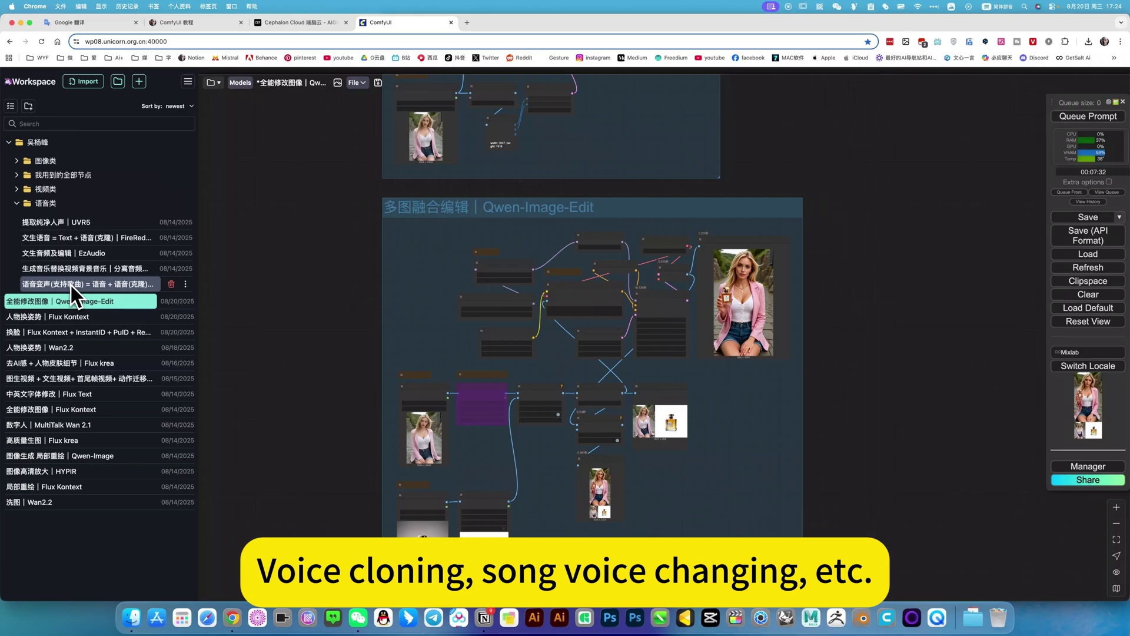
left_click(24, 203)
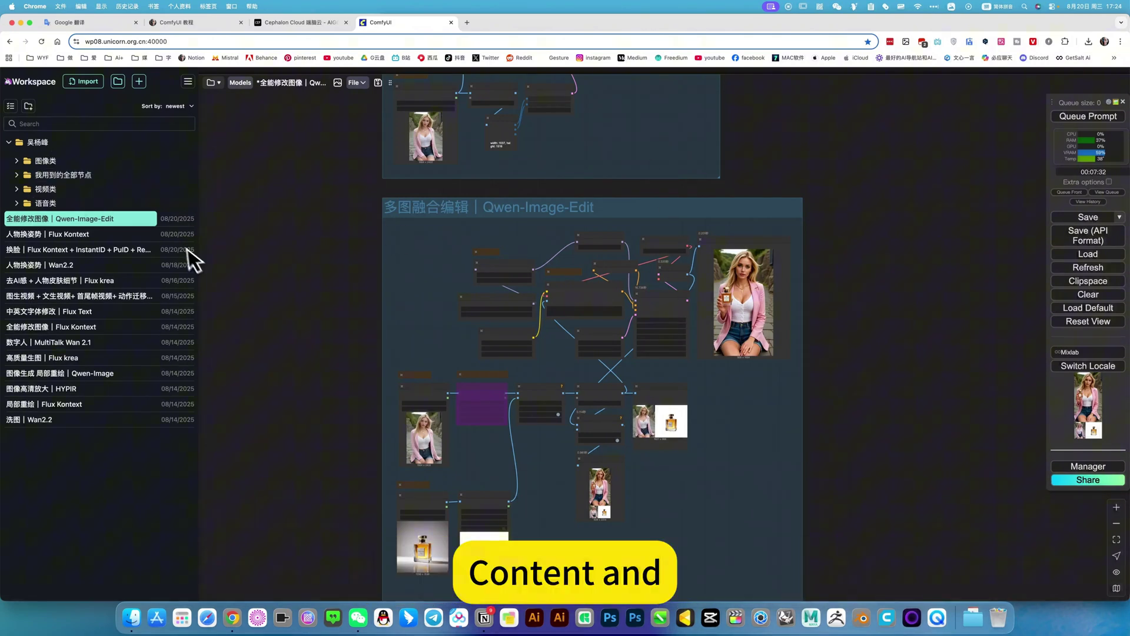
- Close the workflow library and check the Cephalon Cloud page before returning to the canvas
left_click(298, 153)
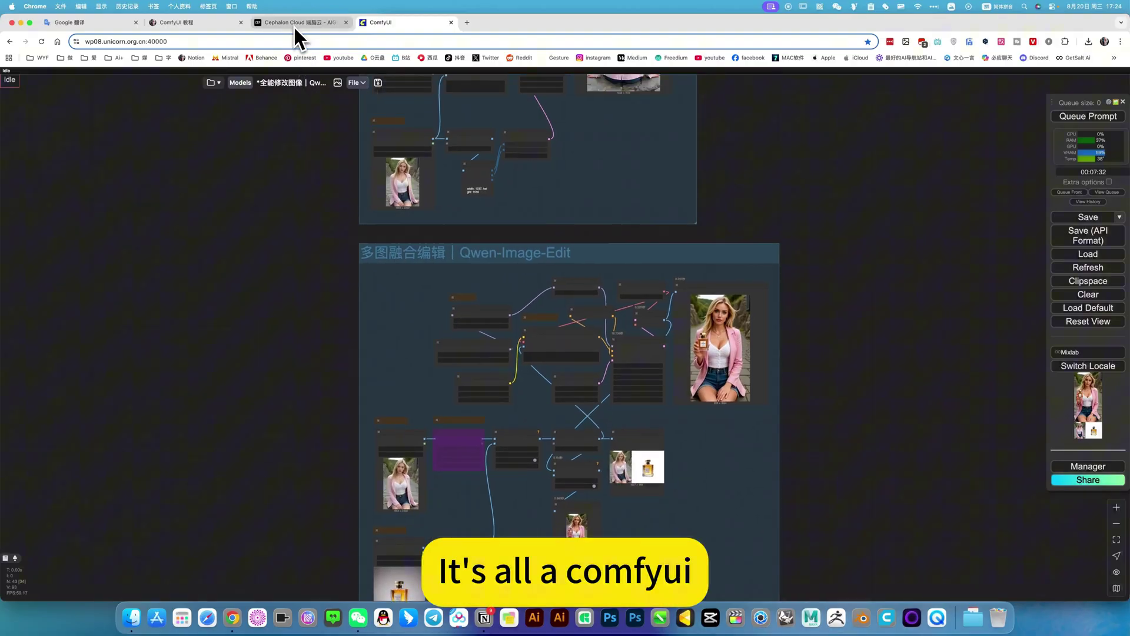
left_click(295, 24)
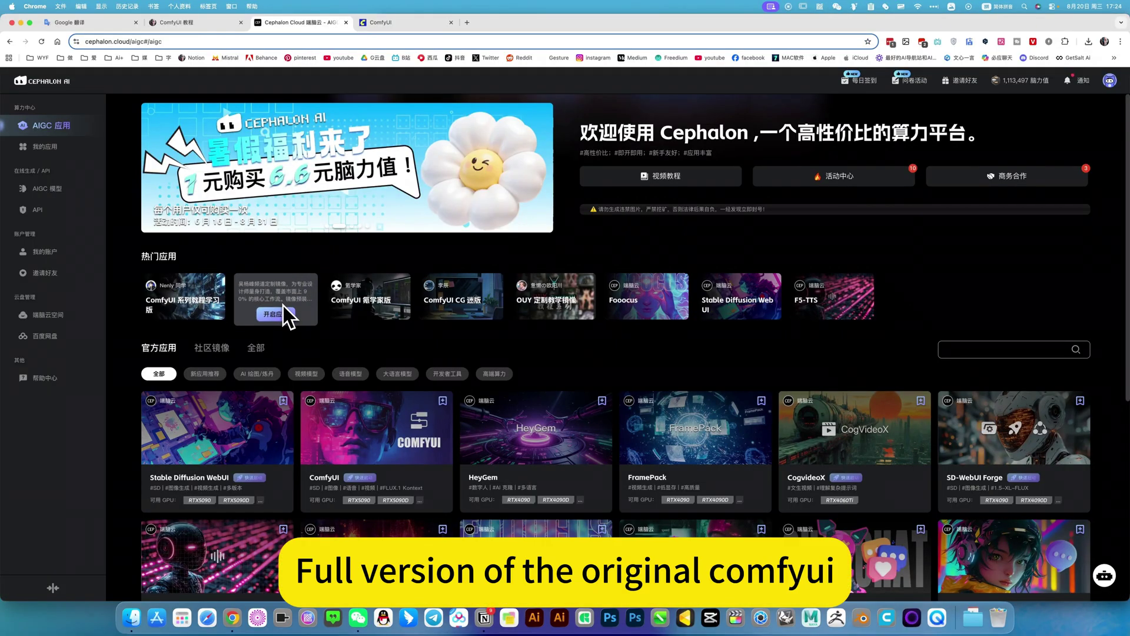
left_click(383, 22)
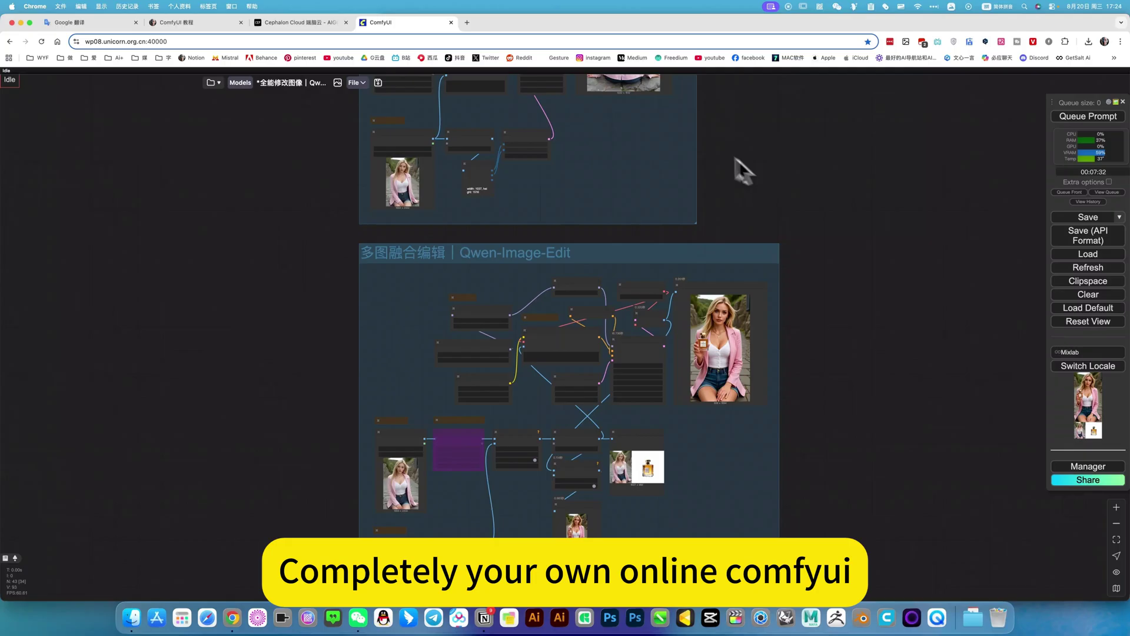
- Peek at the workflow File menu, then nudge the canvas view slightly right
left_click(357, 83)
left_click(635, 165)
scroll(810, 335, "up", 3)
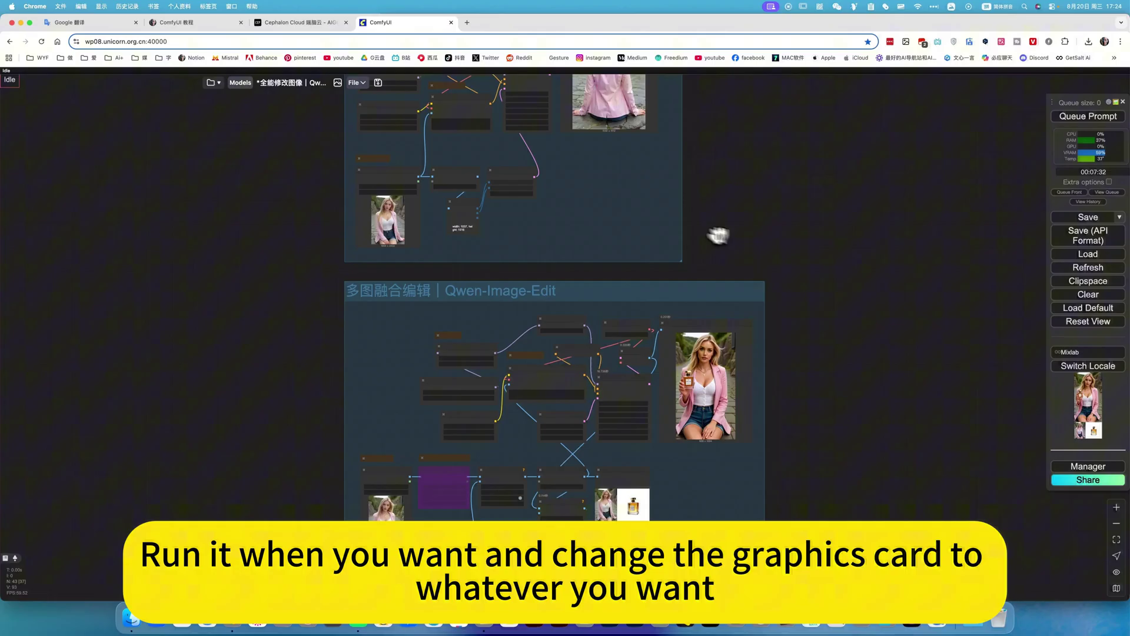
left_click_drag(306, 127, 326, 123)
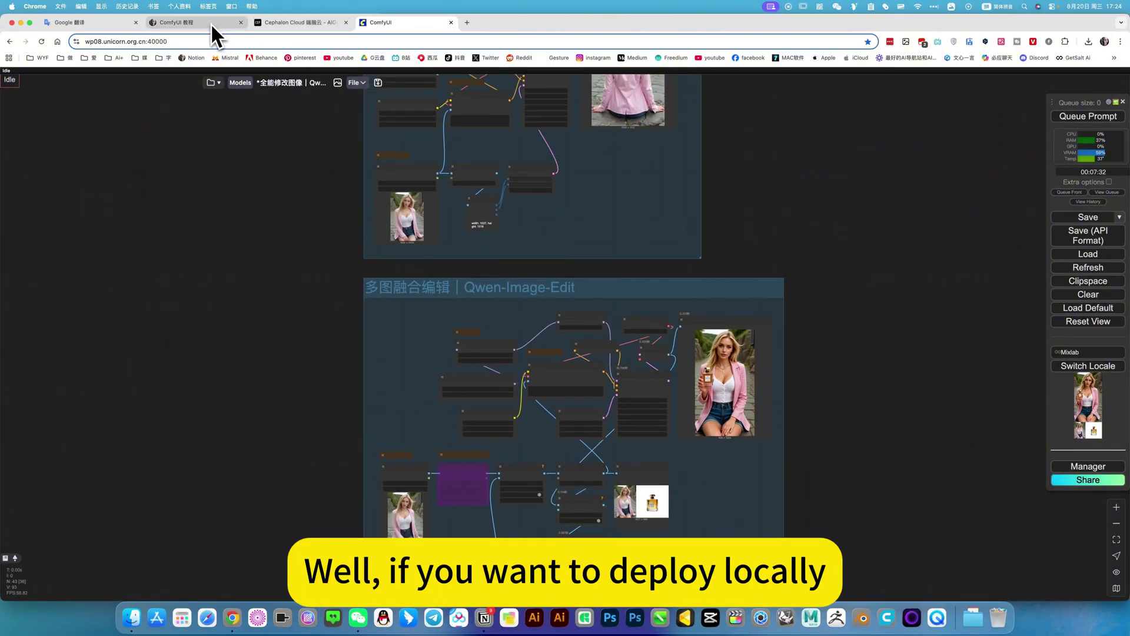
- Switch to the ComfyUI 教程 Notion page and jump to its workflow section
left_click(210, 23)
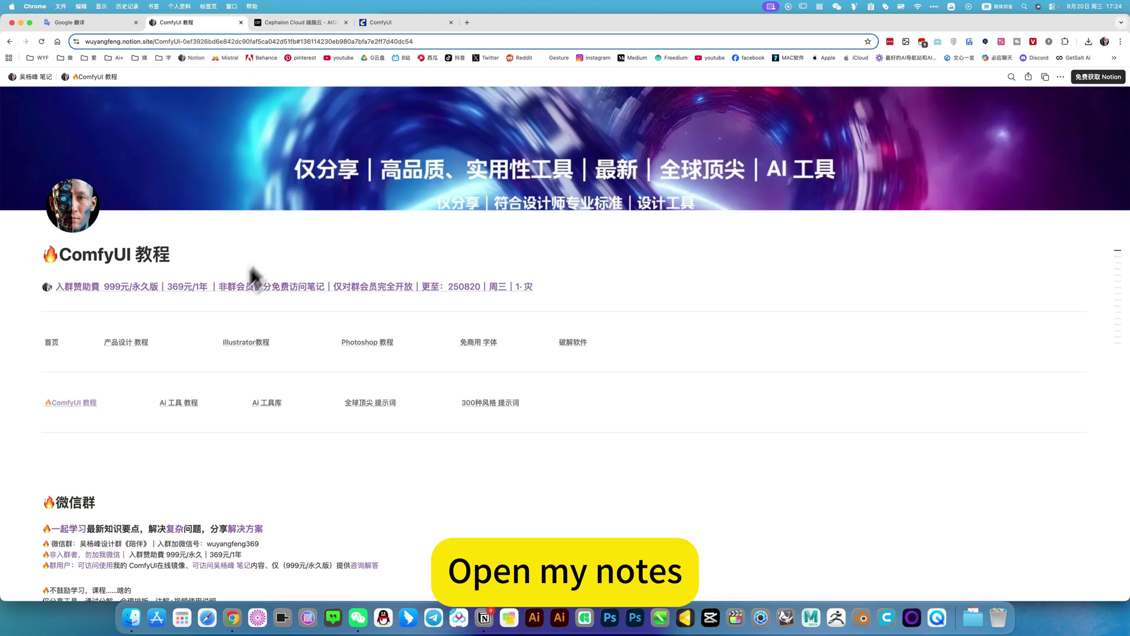
left_click(83, 404)
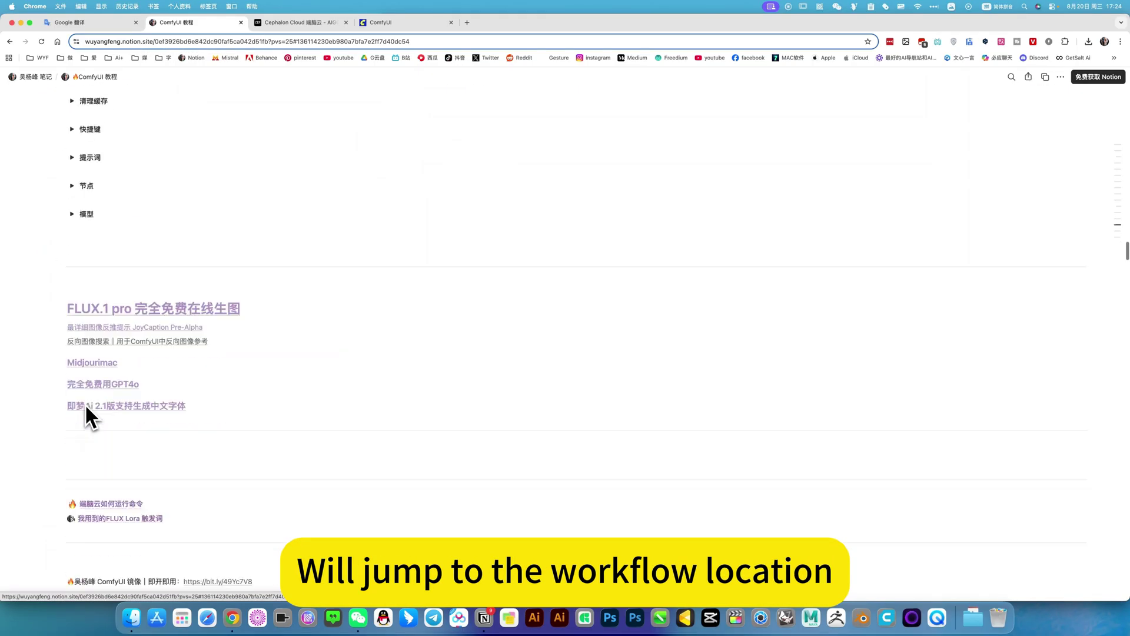
scroll(99, 406, "down", 4)
- Expand the 图像类 list and select the 全能修改图像 | Qwen-Image-Edit entry title
left_click(73, 479)
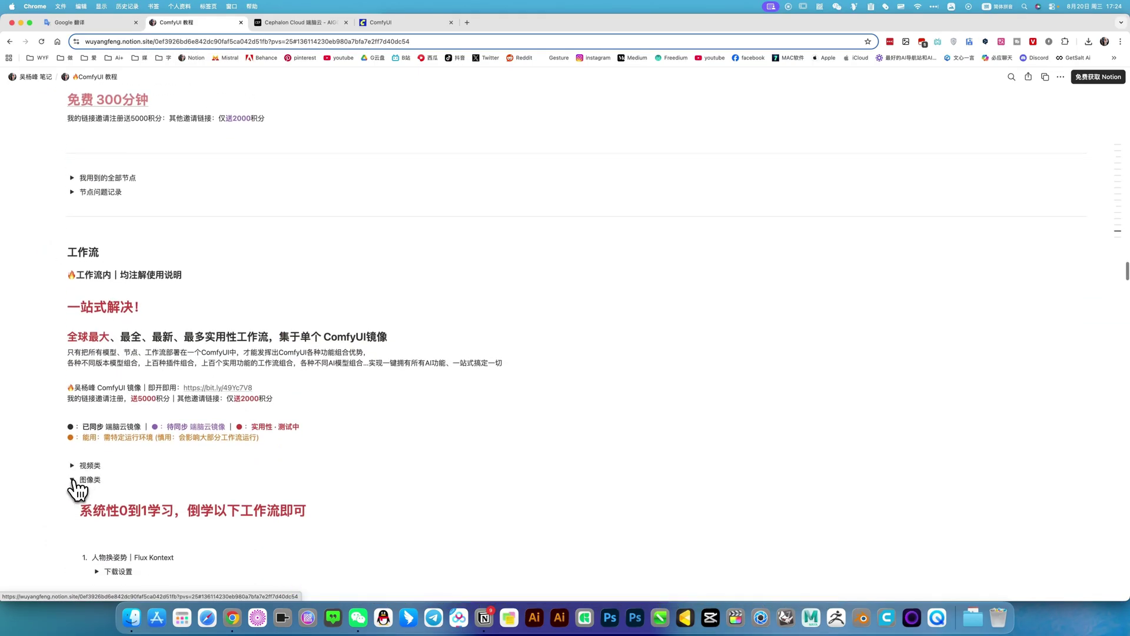
left_click(73, 479)
scroll(82, 442, "down", 2)
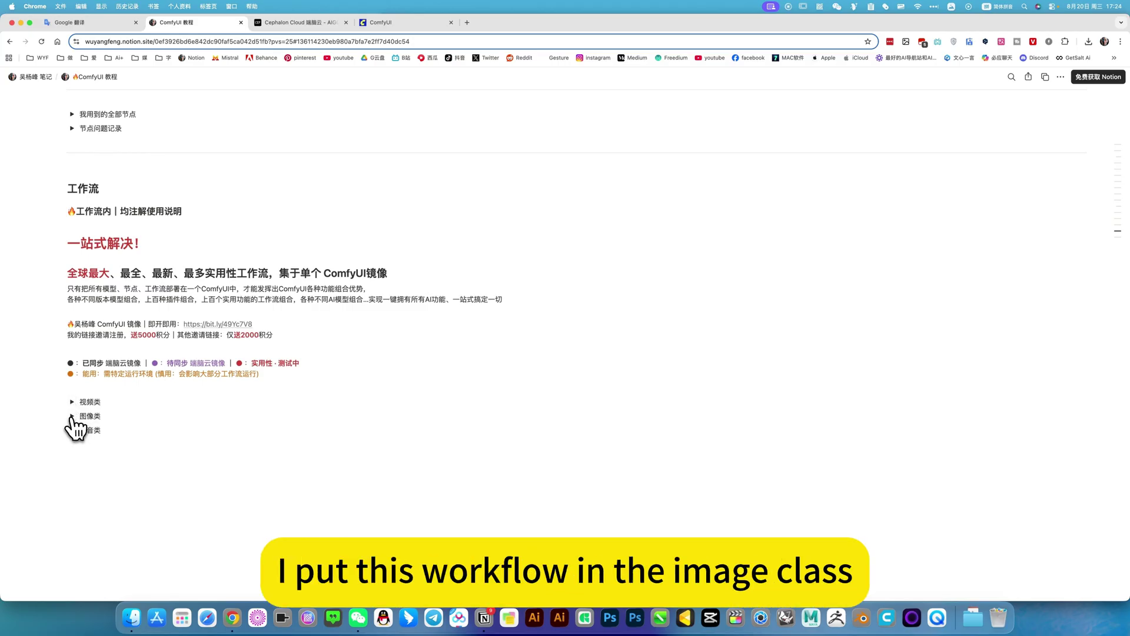
left_click(80, 415)
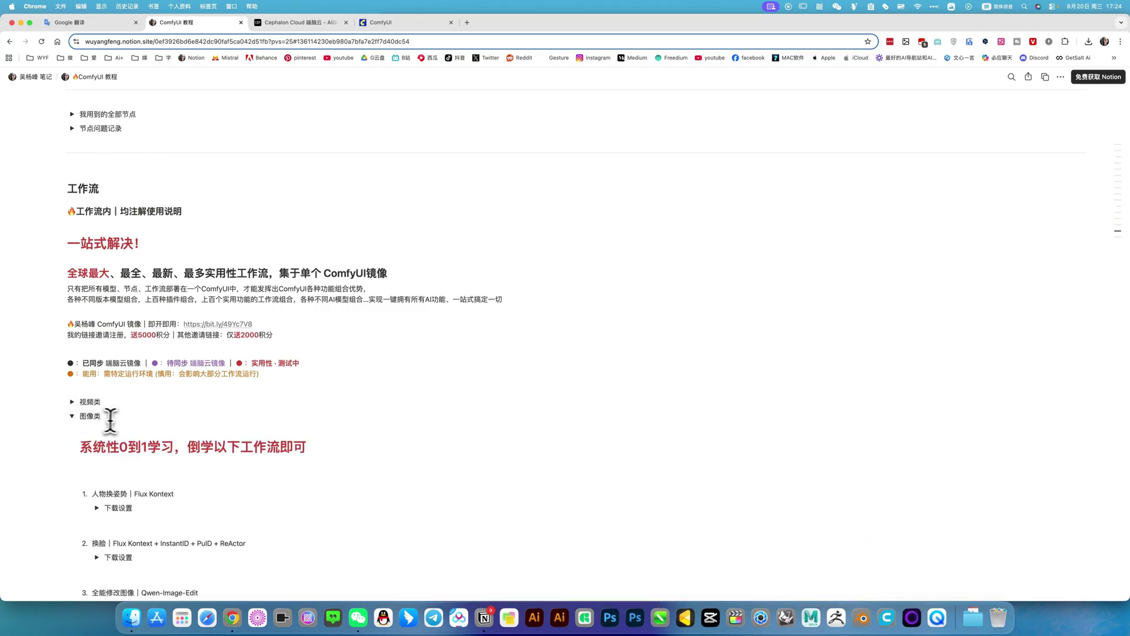
scroll(95, 435, "down", 3)
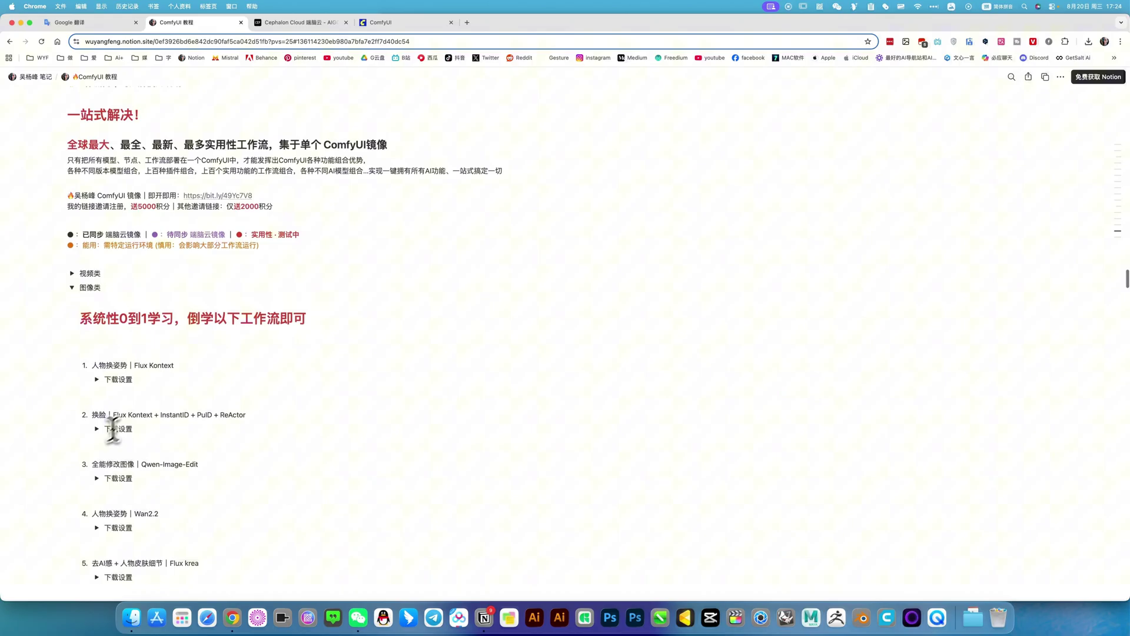
triple_click(196, 465)
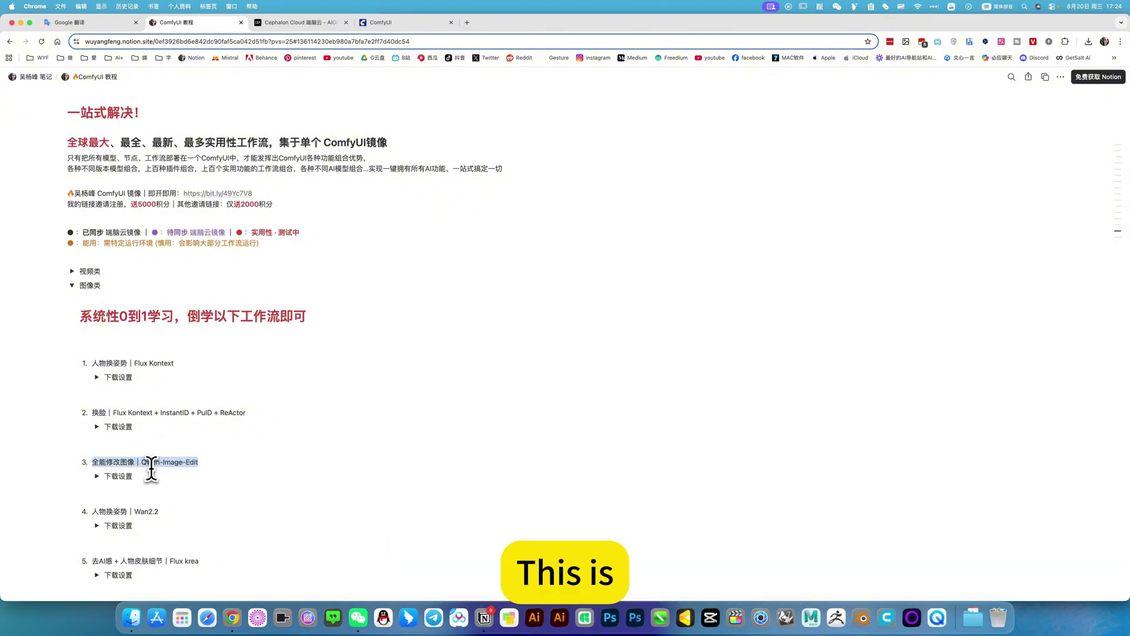
- Expand Qwen-Image-Edit's 下载设置 and 安装教程, scrolling through the model, CLIP, VAE and LoRA sections
left_click(96, 476)
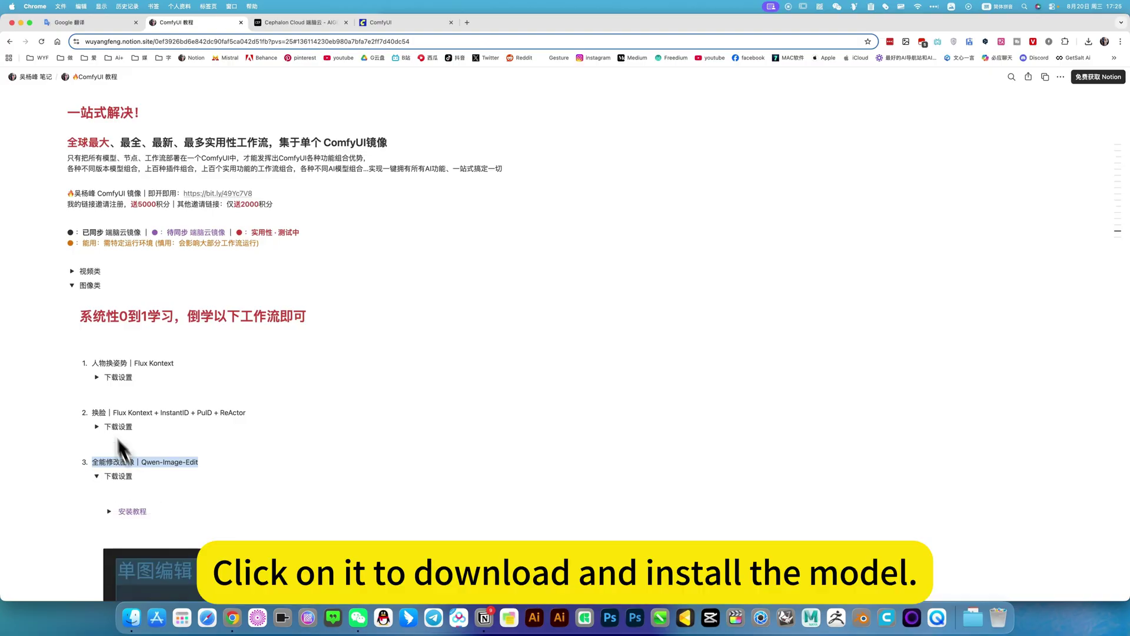
scroll(111, 447, "down", 2)
left_click(110, 360)
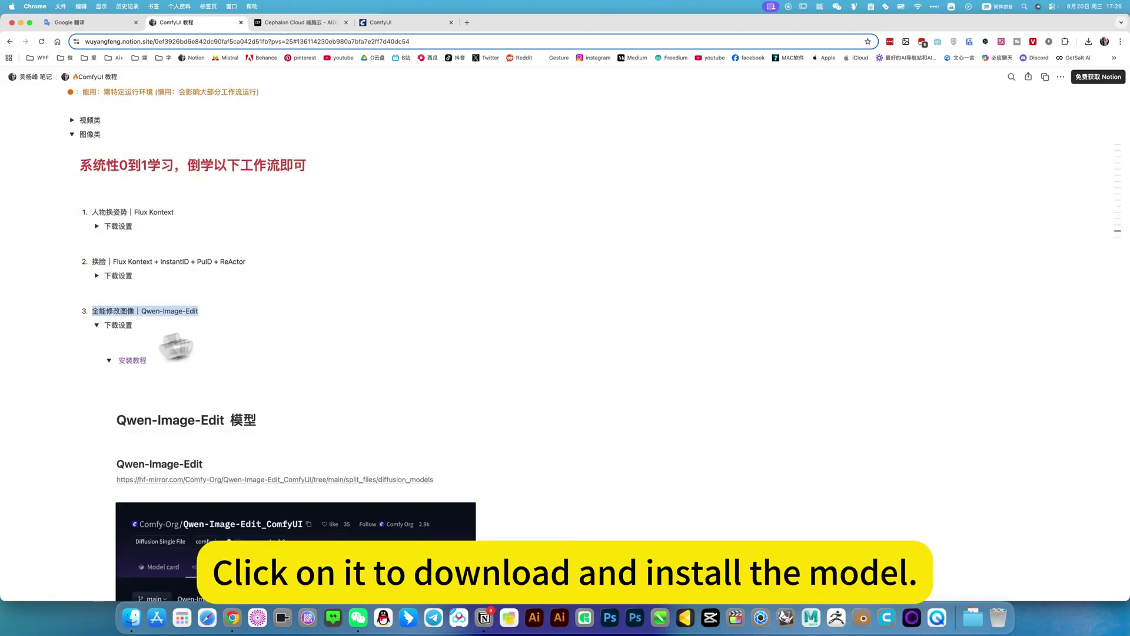
scroll(206, 412, "down", 2)
scroll(200, 437, "down", 3)
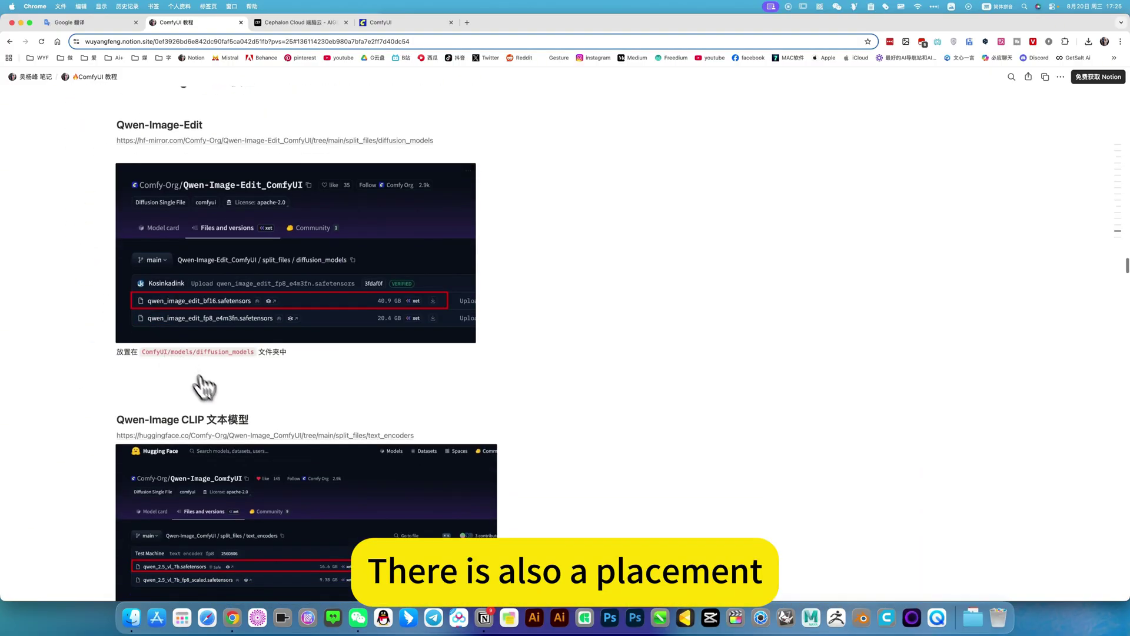
scroll(157, 444, "down", 3)
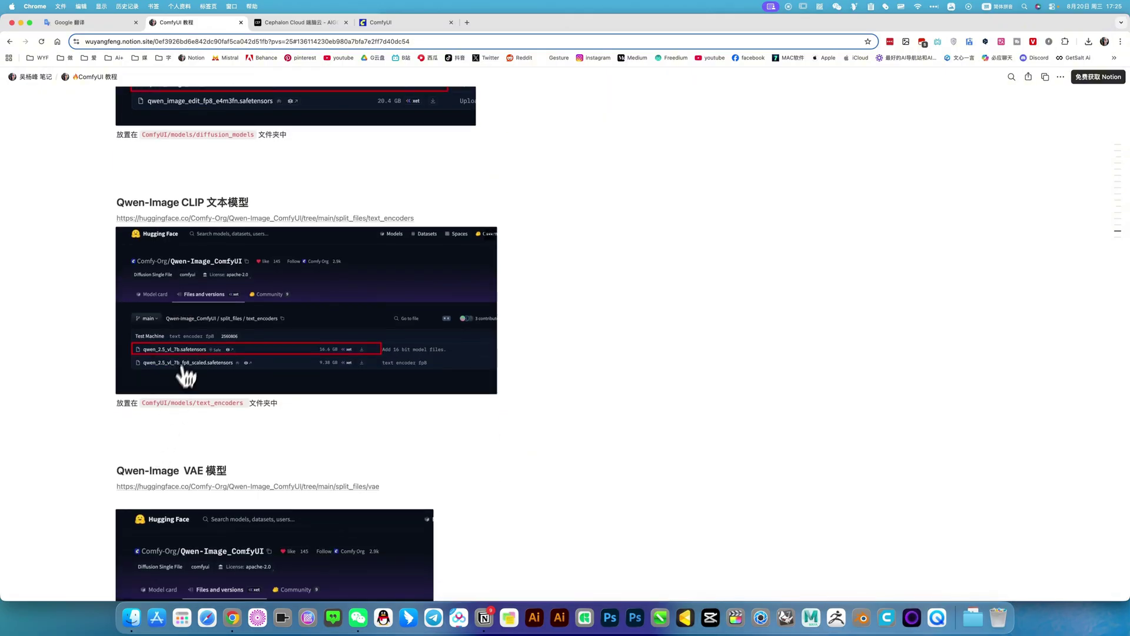
scroll(182, 373, "down", 3)
scroll(180, 374, "down", 4)
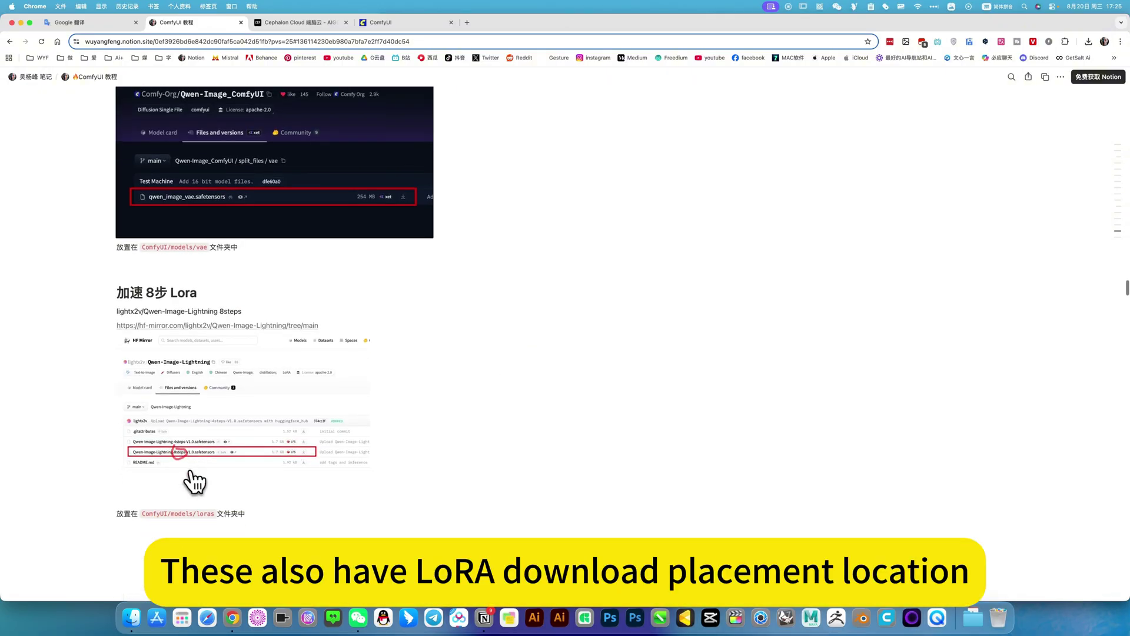
scroll(196, 421, "down", 2)
scroll(196, 435, "down", 6)
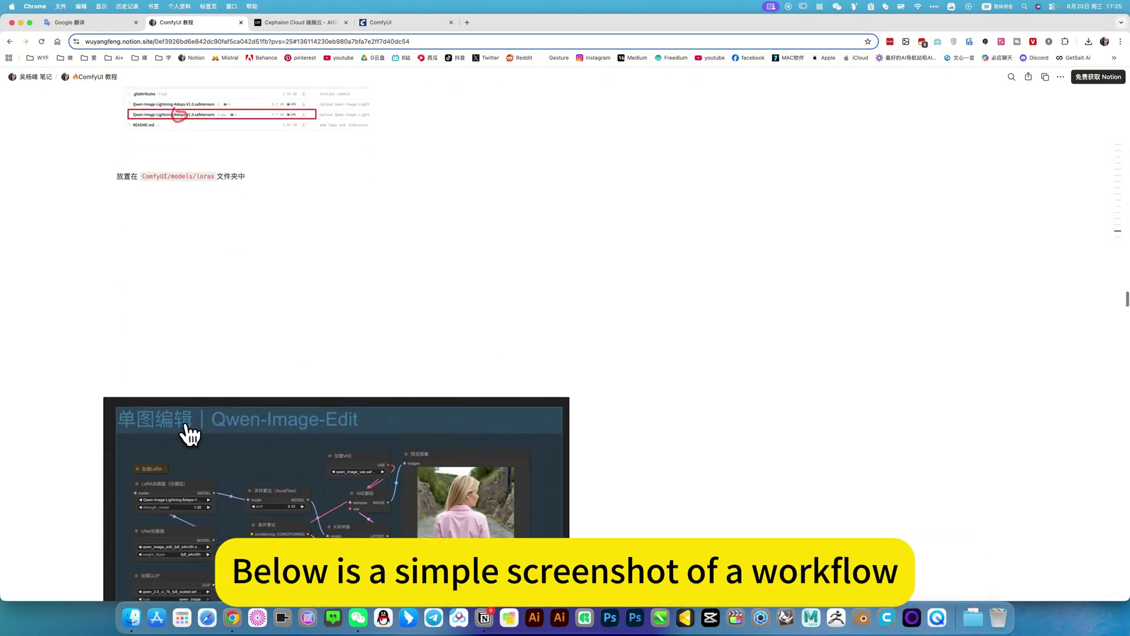
- Scroll through the rest of the Qwen-Image-Edit tutorial in Notion
scroll(200, 430, "down", 2)
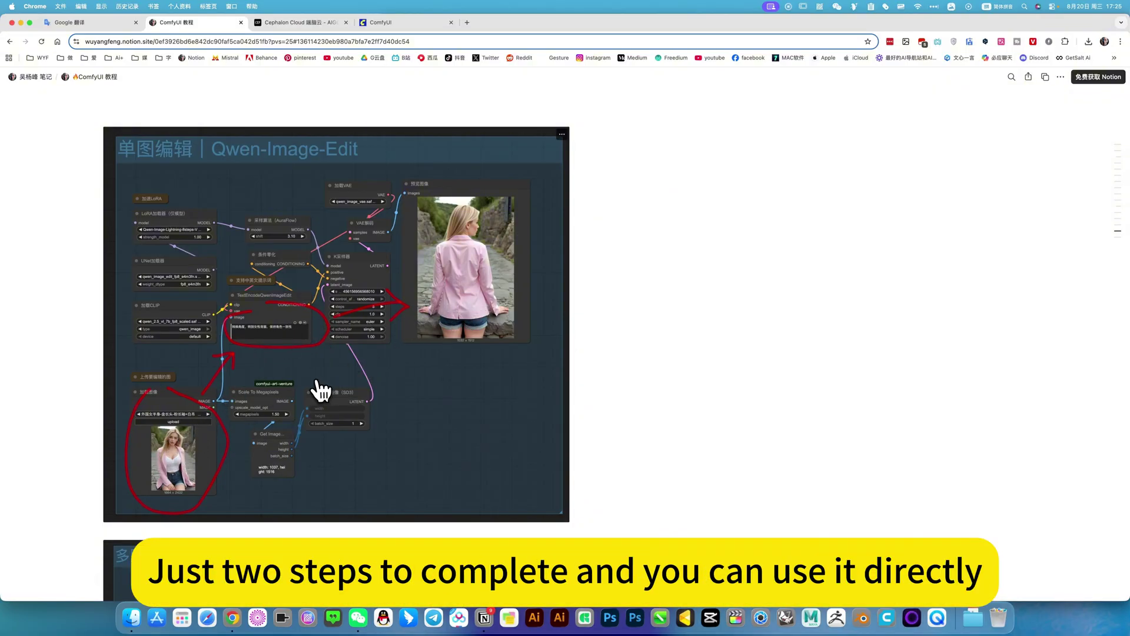
scroll(317, 390, "down", 4)
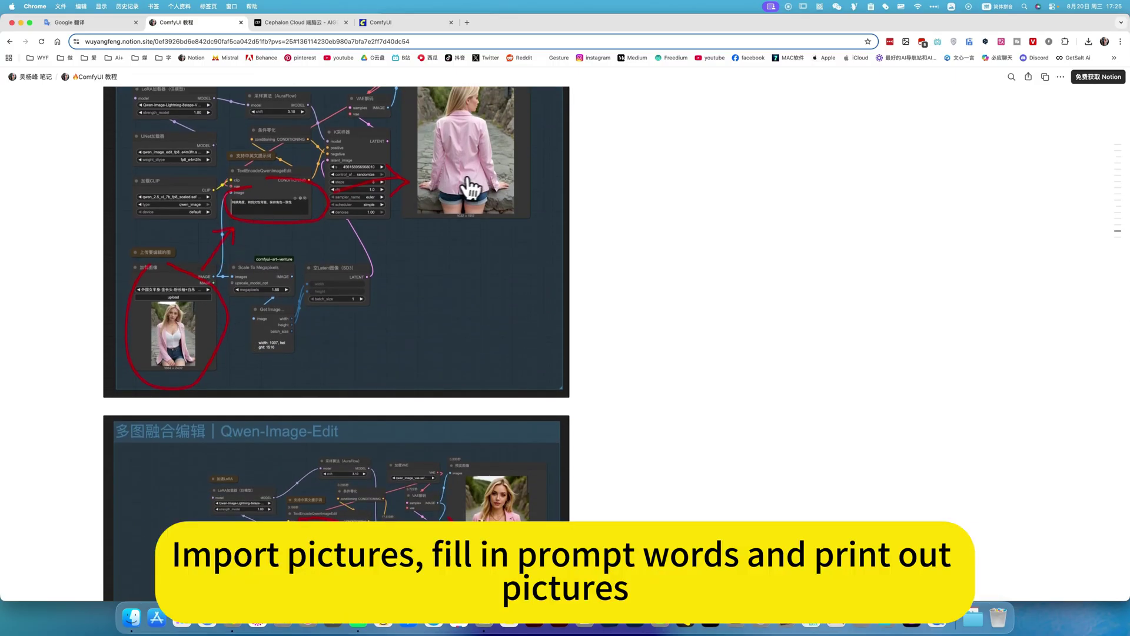
scroll(397, 296, "down", 8)
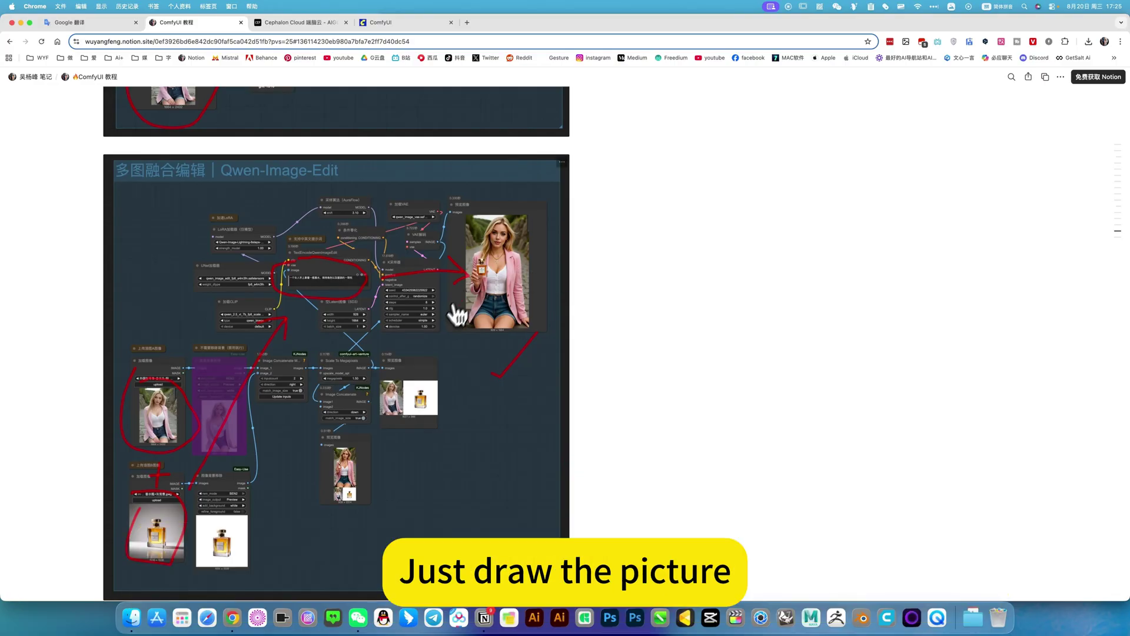
scroll(441, 333, "down", 5)
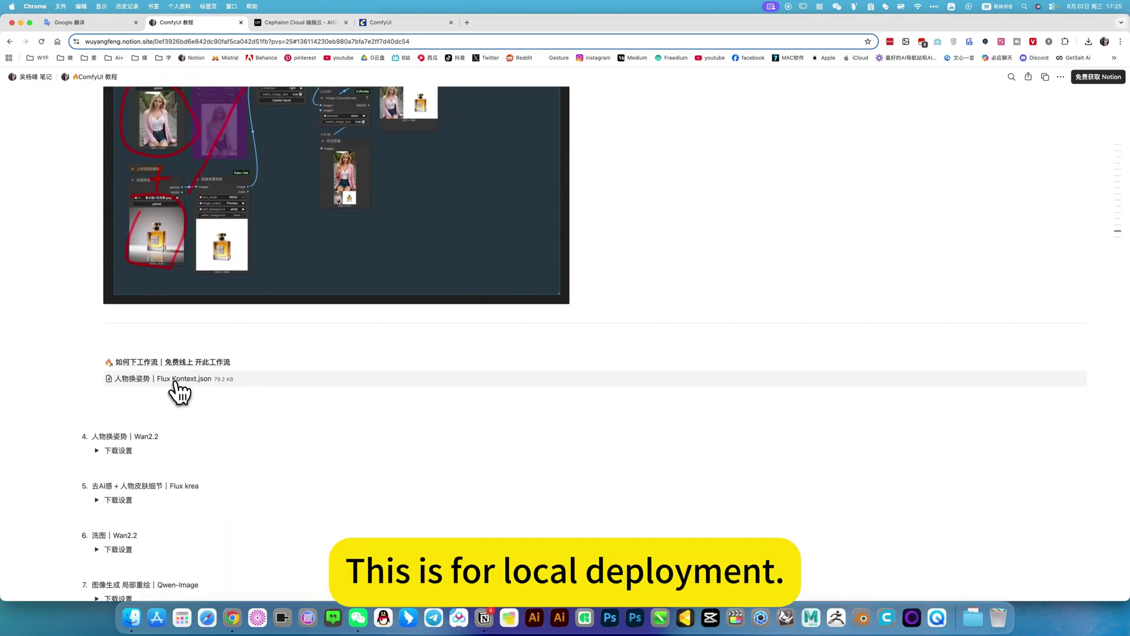
scroll(179, 392, "up", 15)
scroll(177, 391, "up", 20)
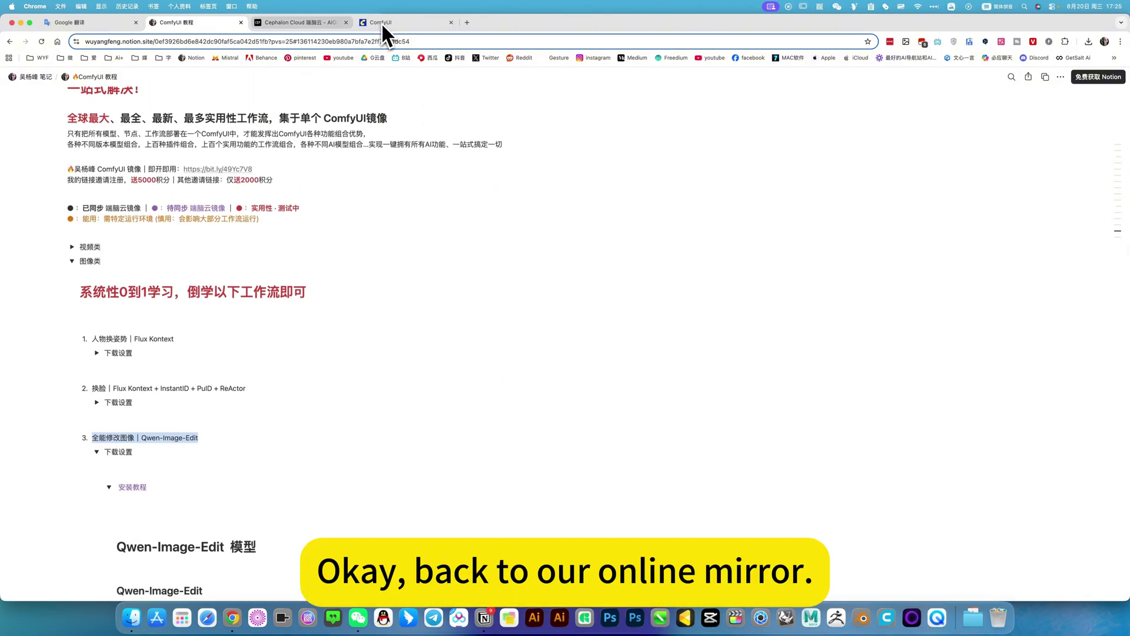
- Return to ComfyUI and zoom the canvas onto the 单图编辑 single-image edit group
left_click(389, 22)
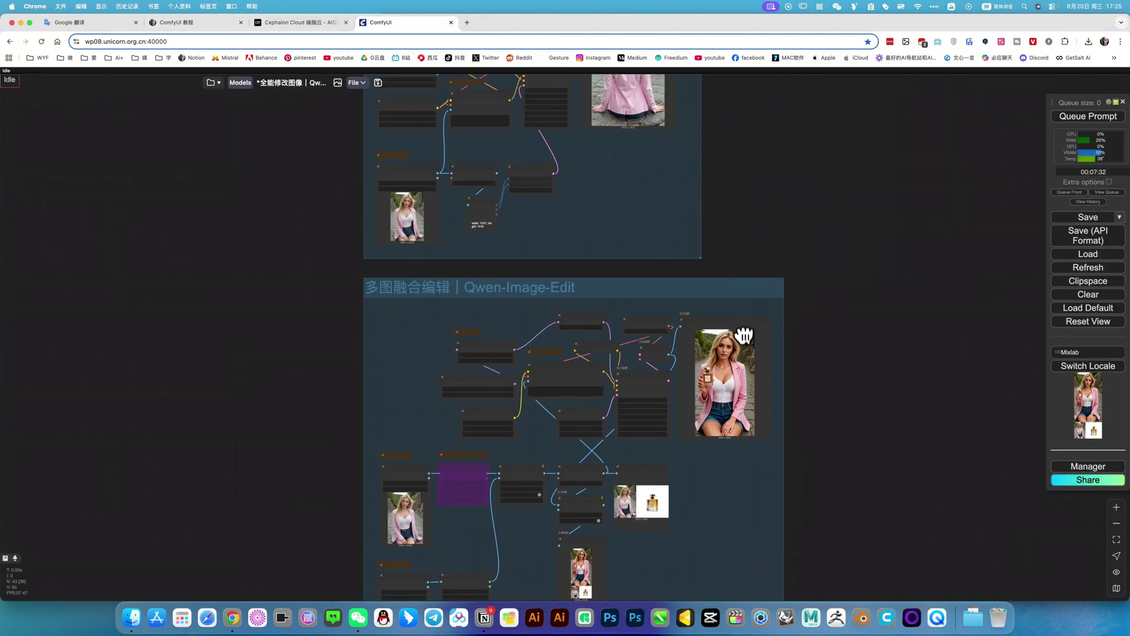
scroll(417, 241, "up", 5)
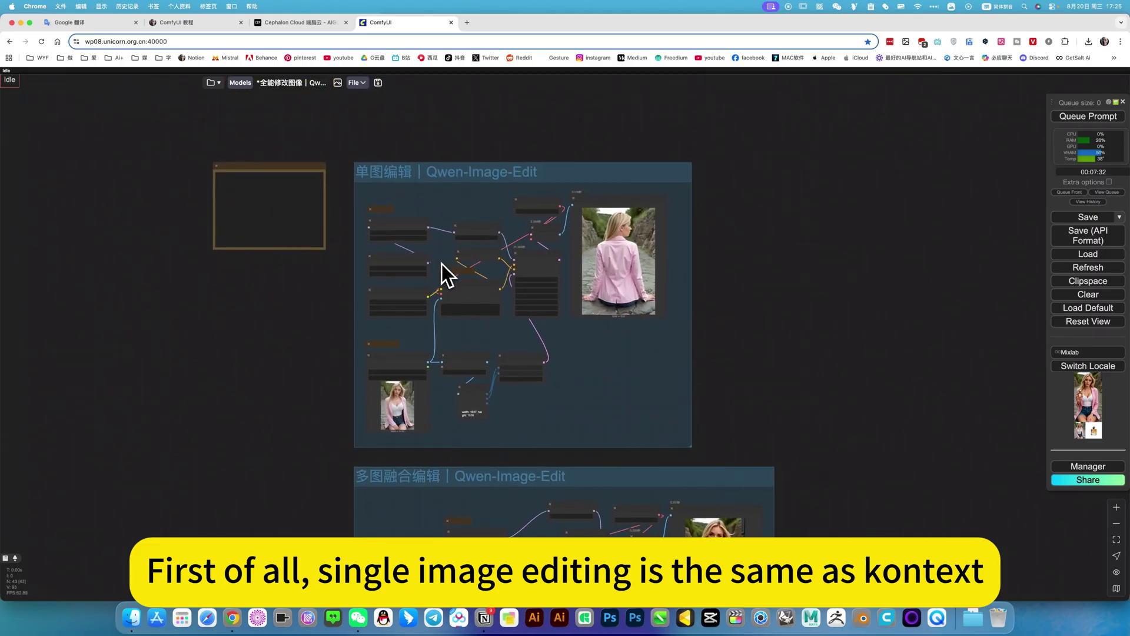
scroll(442, 263, "up", 10)
scroll(441, 263, "down", 8)
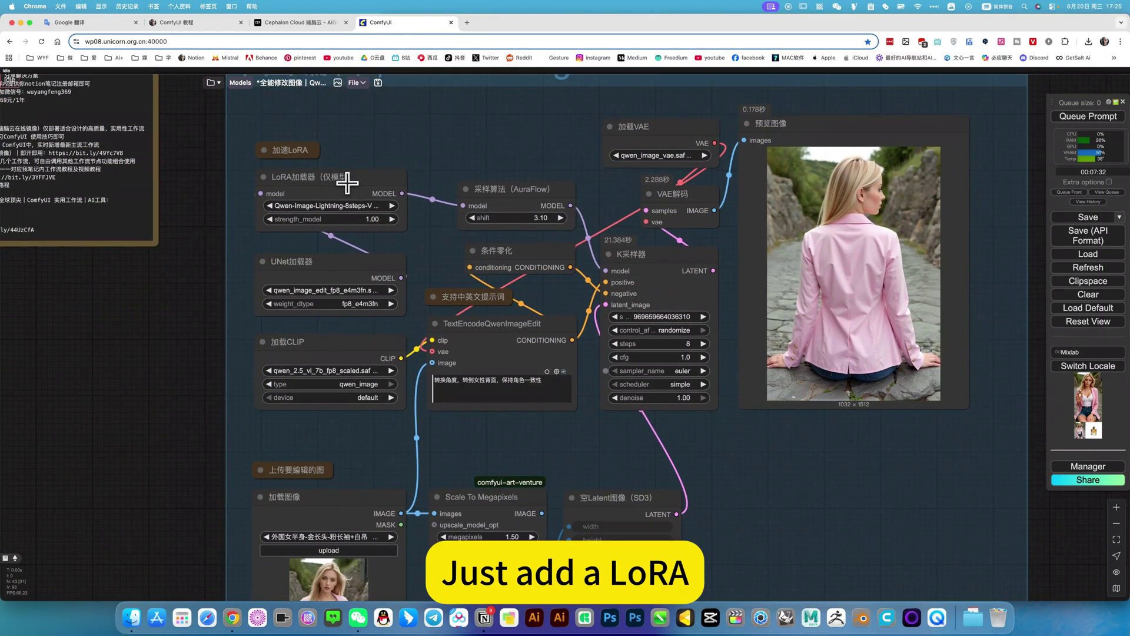
left_click(341, 213)
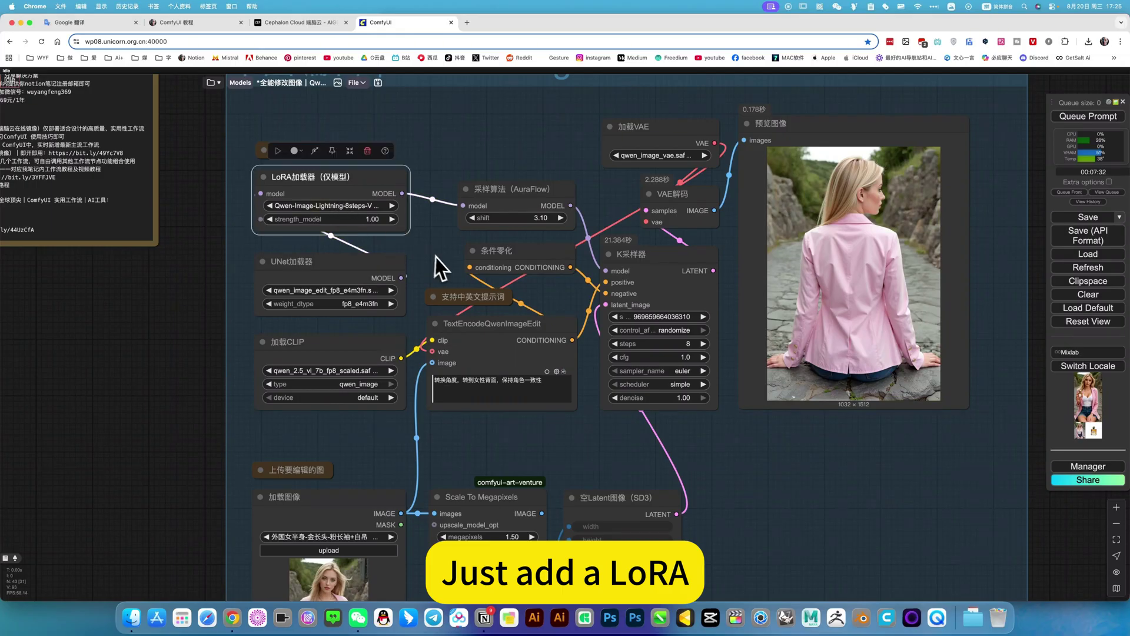
scroll(381, 227, "right", 2)
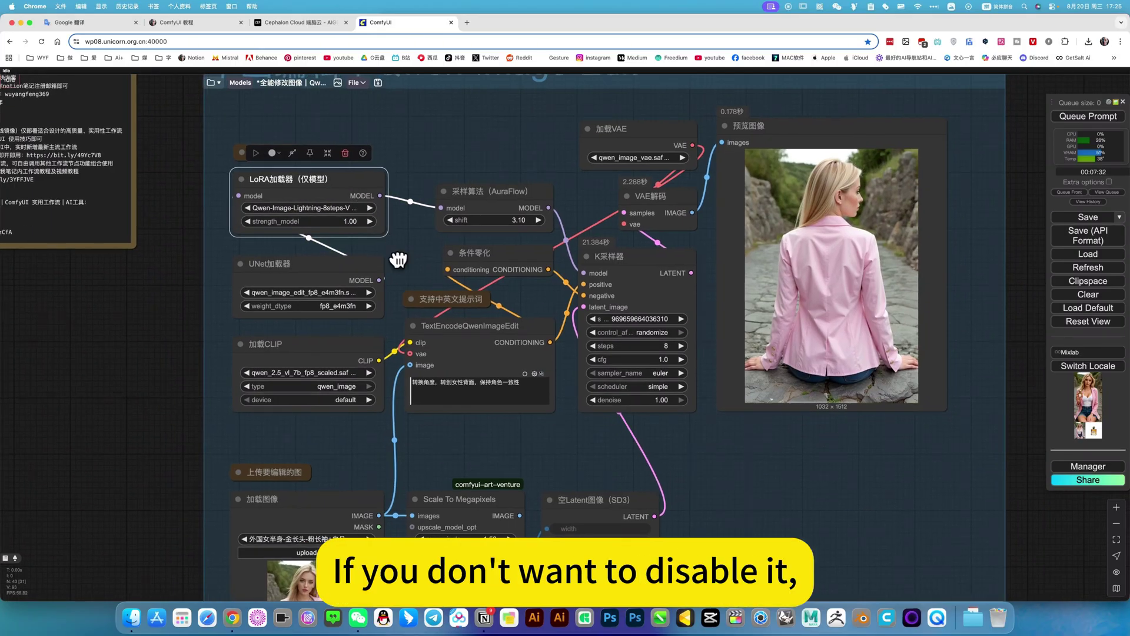
scroll(702, 410, "right", 2)
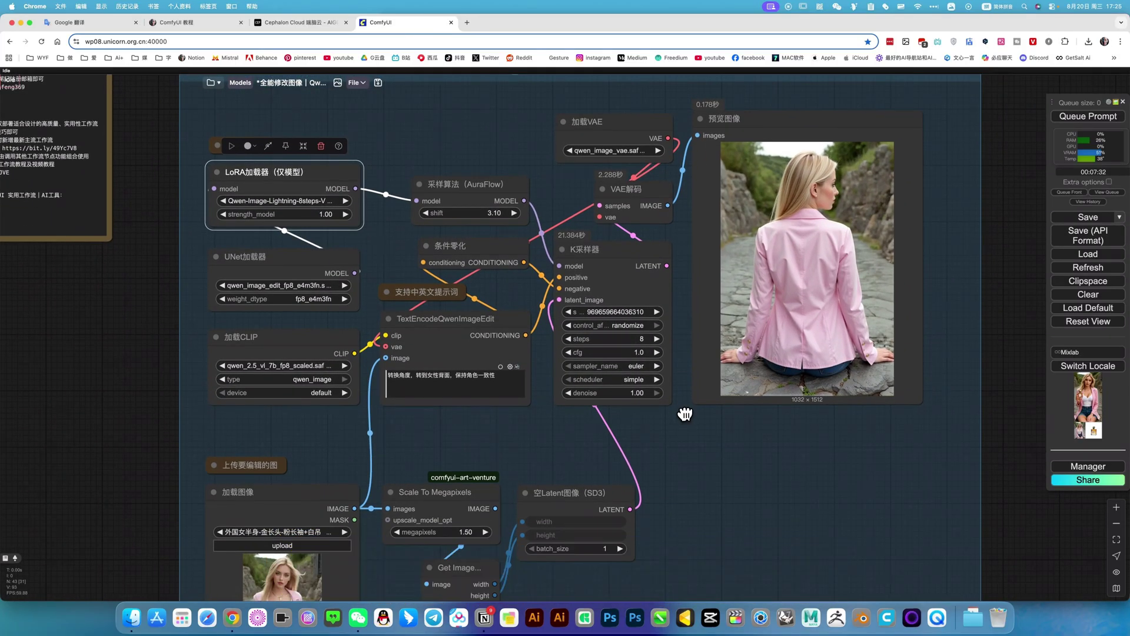
scroll(680, 415, "right", 2)
scroll(681, 415, "down", 2)
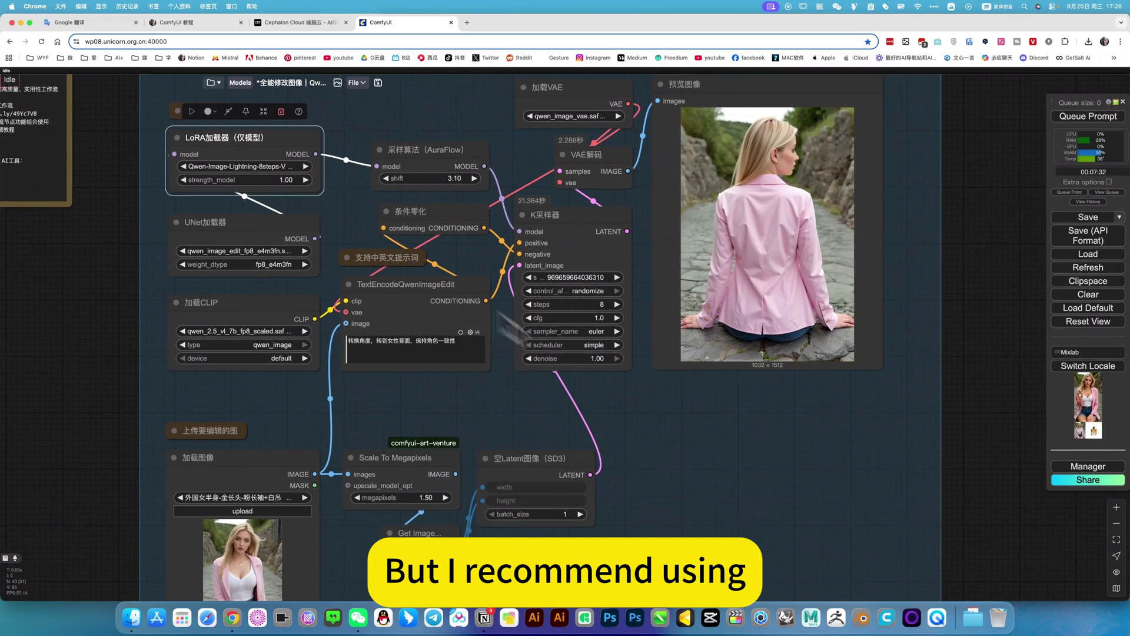
scroll(681, 425, "left", 2)
scroll(682, 425, "up", 1)
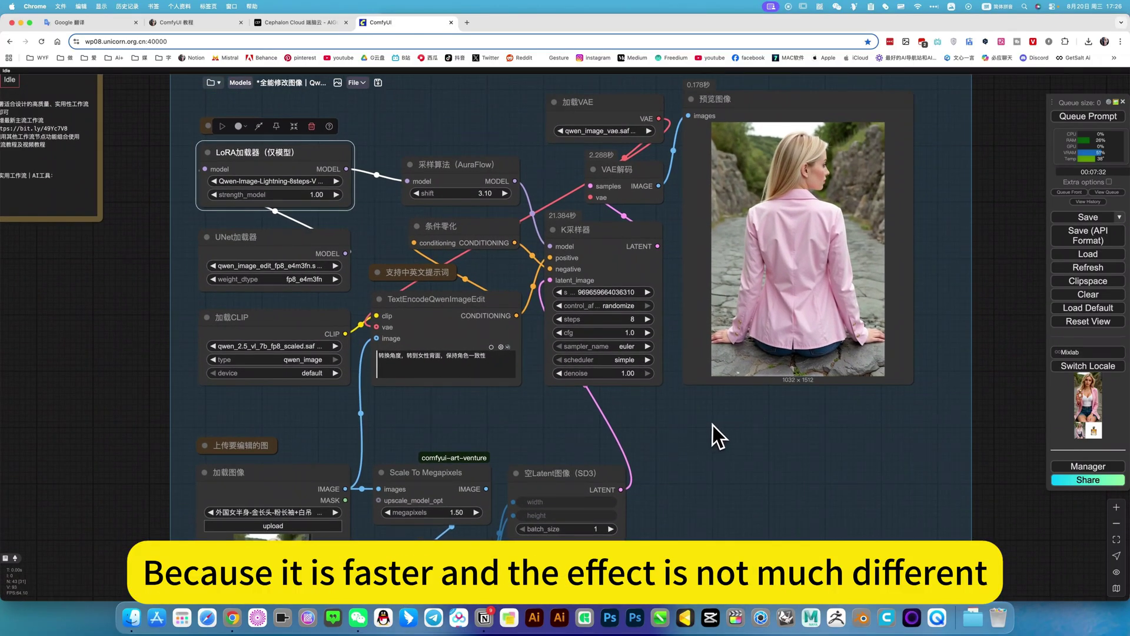
scroll(306, 414, "down", 2)
scroll(306, 414, "left", 1)
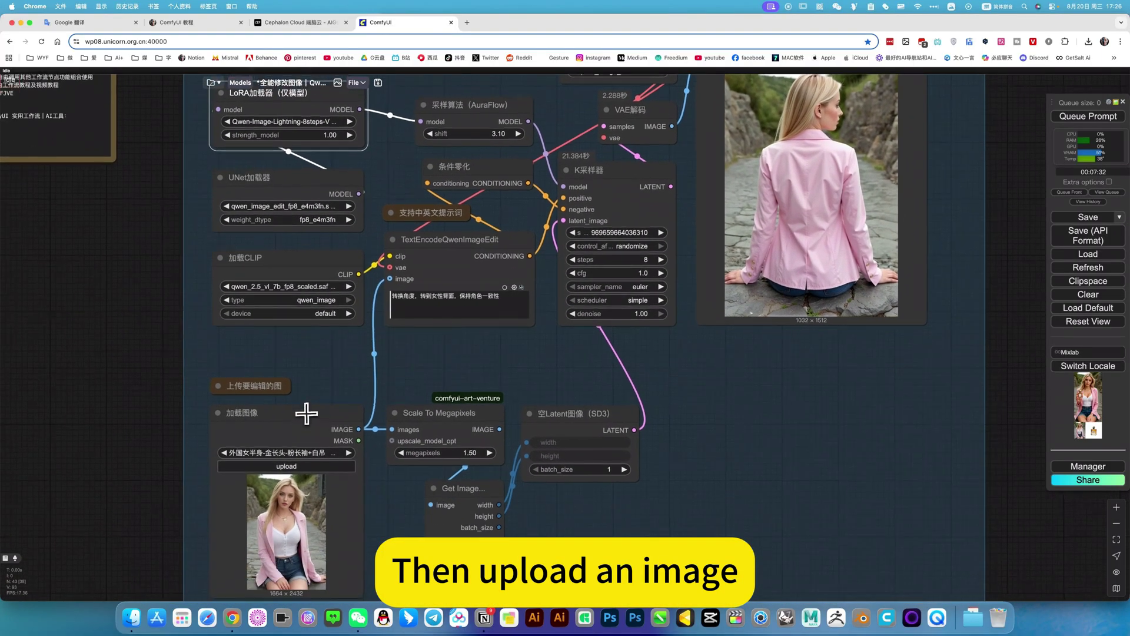
scroll(306, 414, "down", 1)
left_click(324, 487)
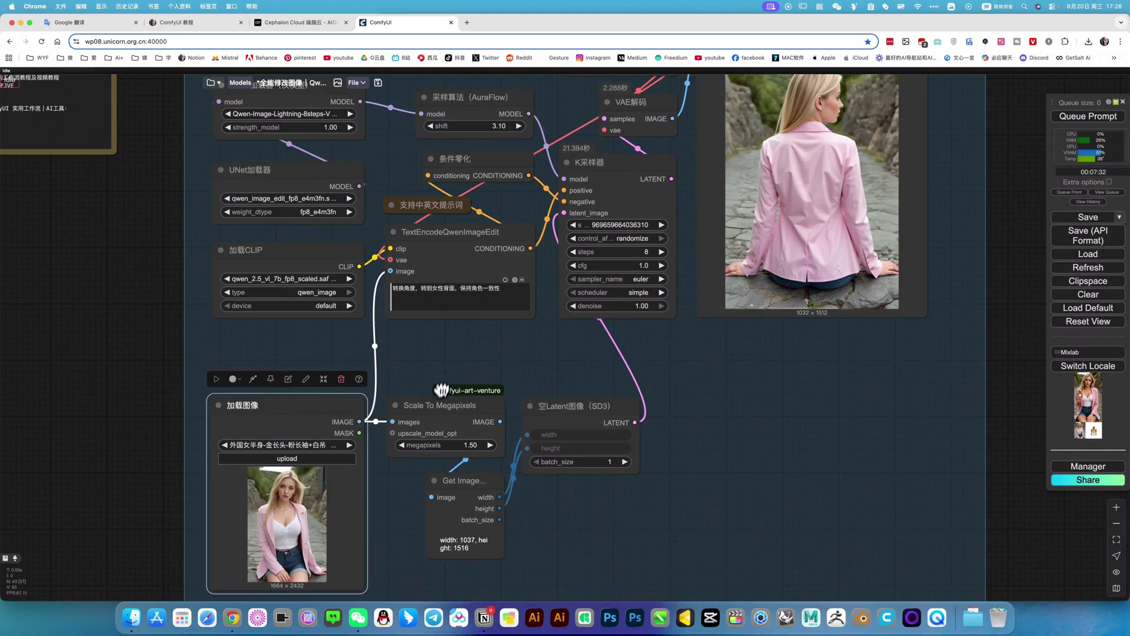
scroll(443, 436, "up", 2)
scroll(442, 436, "right", 1)
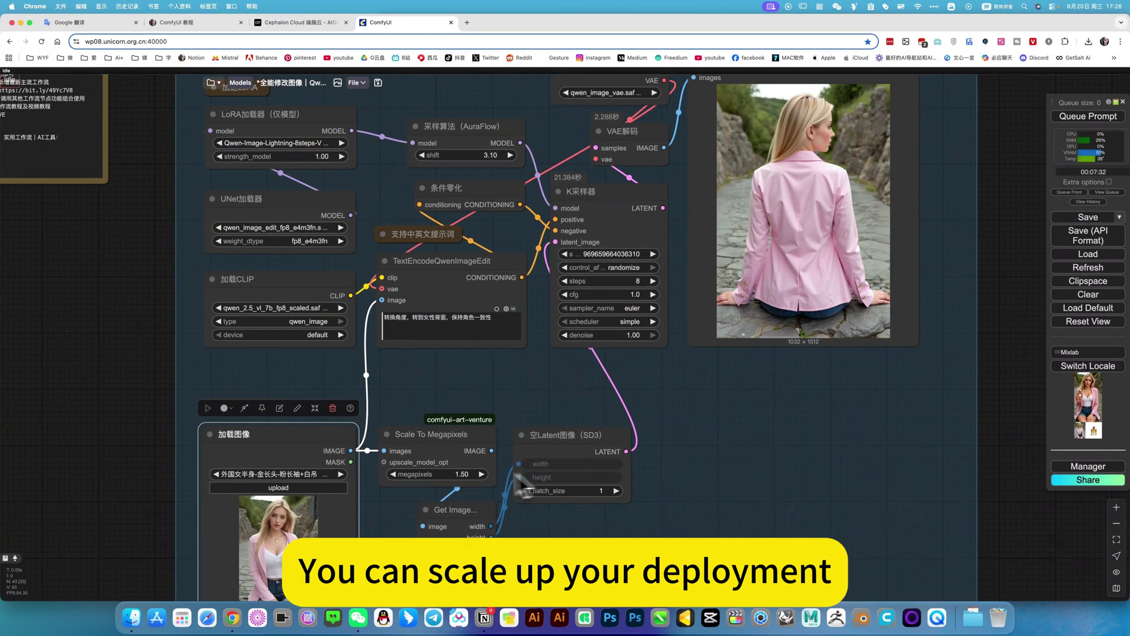
scroll(523, 486, "down", 3)
scroll(523, 485, "left", 1)
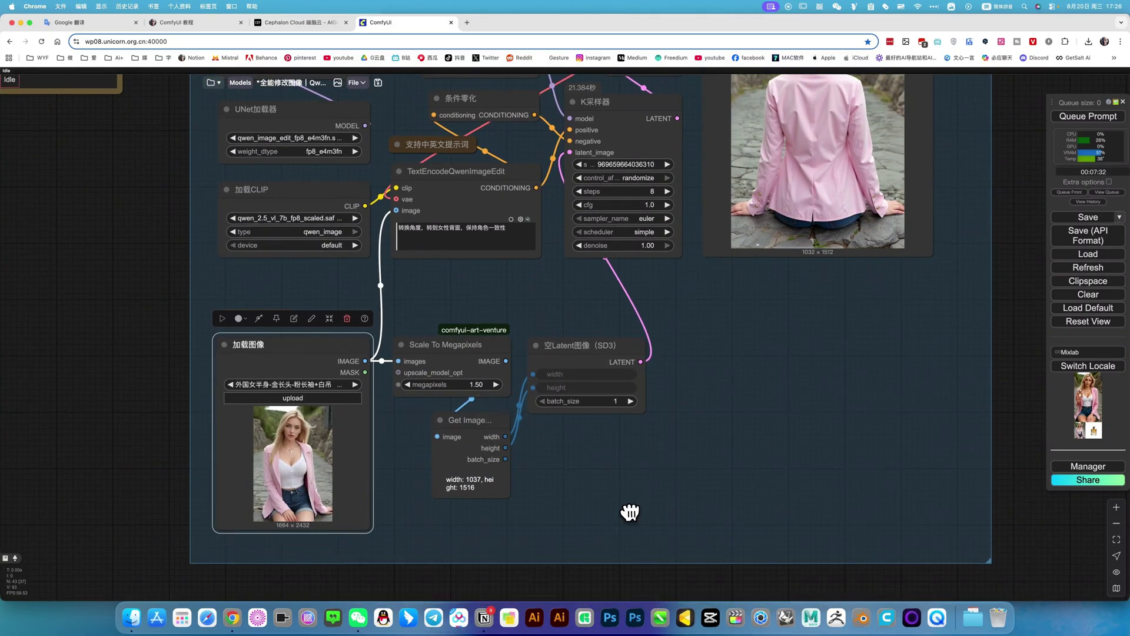
scroll(776, 385, "up", 2)
scroll(775, 386, "right", 1)
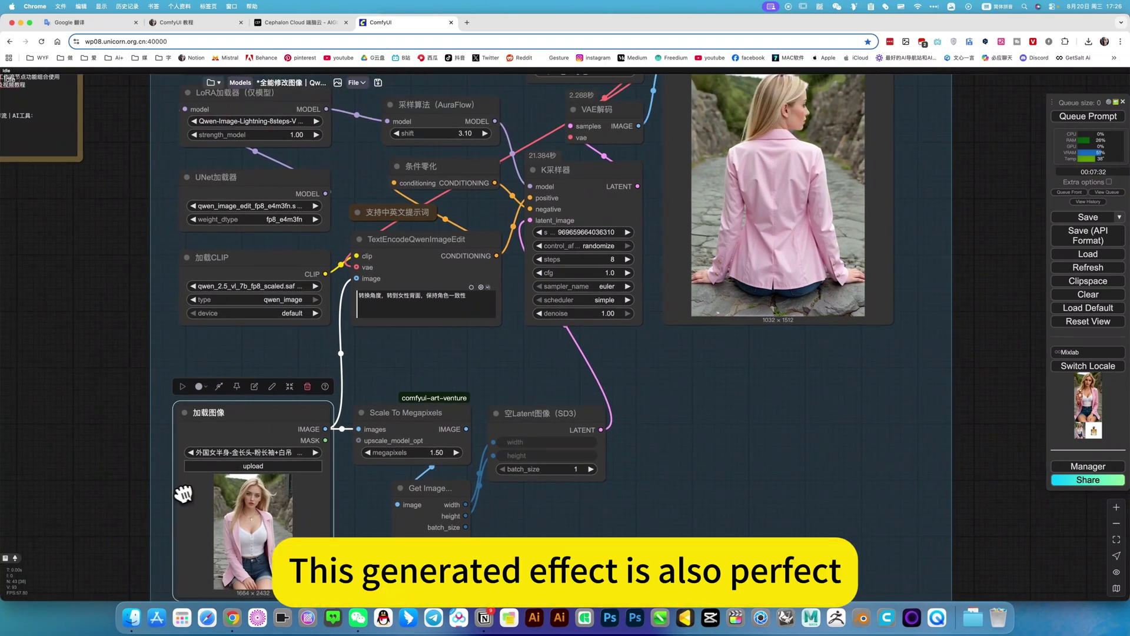
scroll(369, 521, "up", 1)
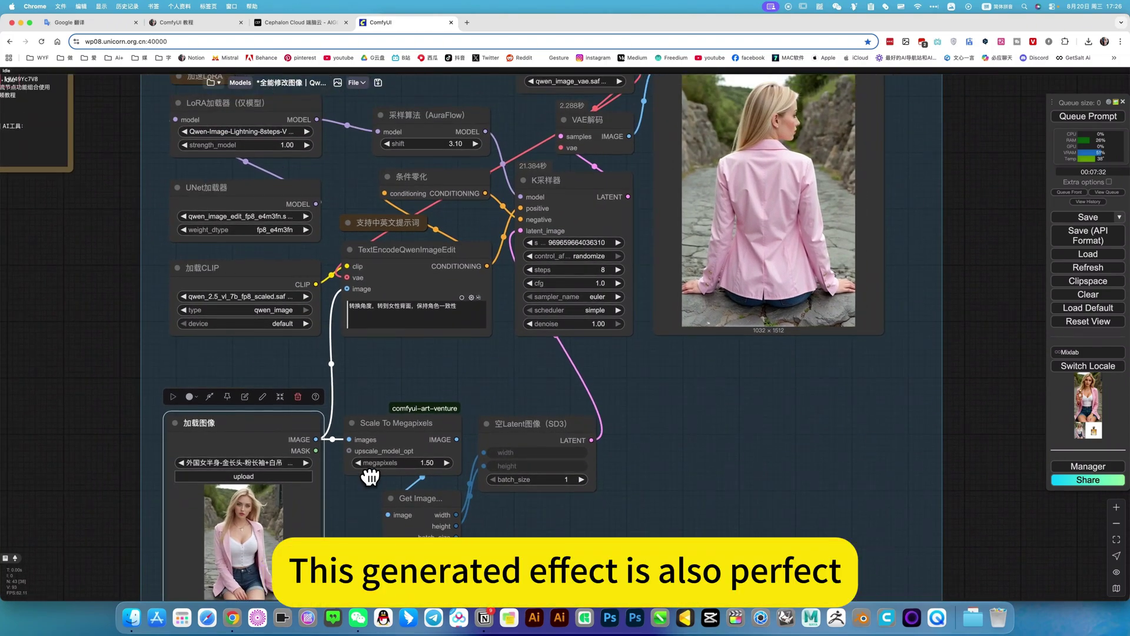
scroll(257, 502, "down", 1)
scroll(257, 502, "left", 1)
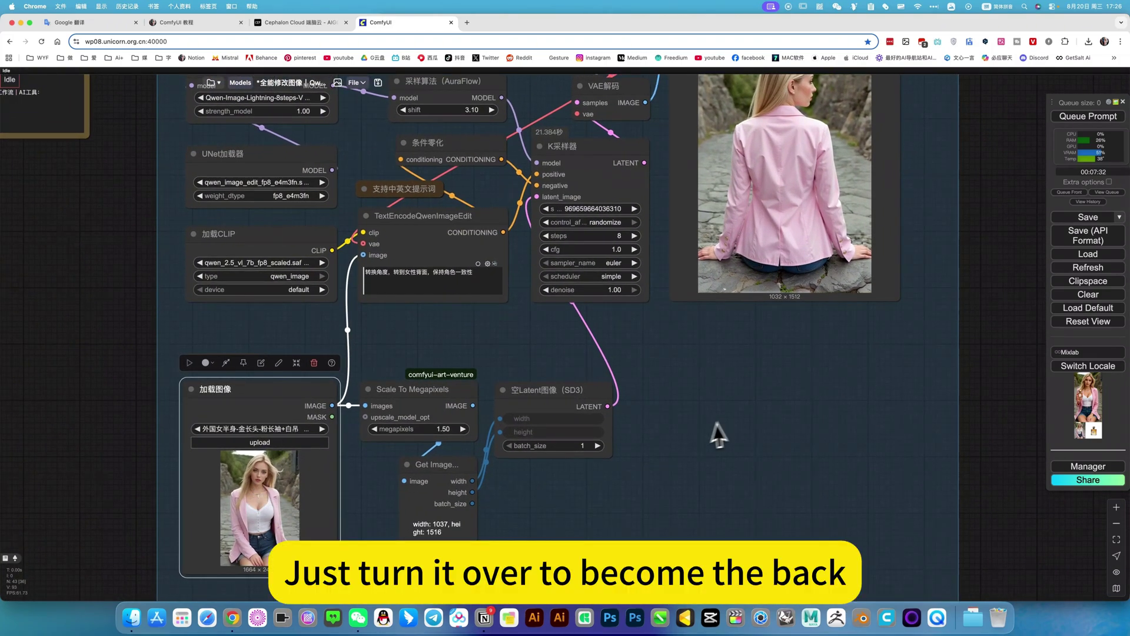
scroll(681, 442, "up", 3)
scroll(681, 441, "right", 2)
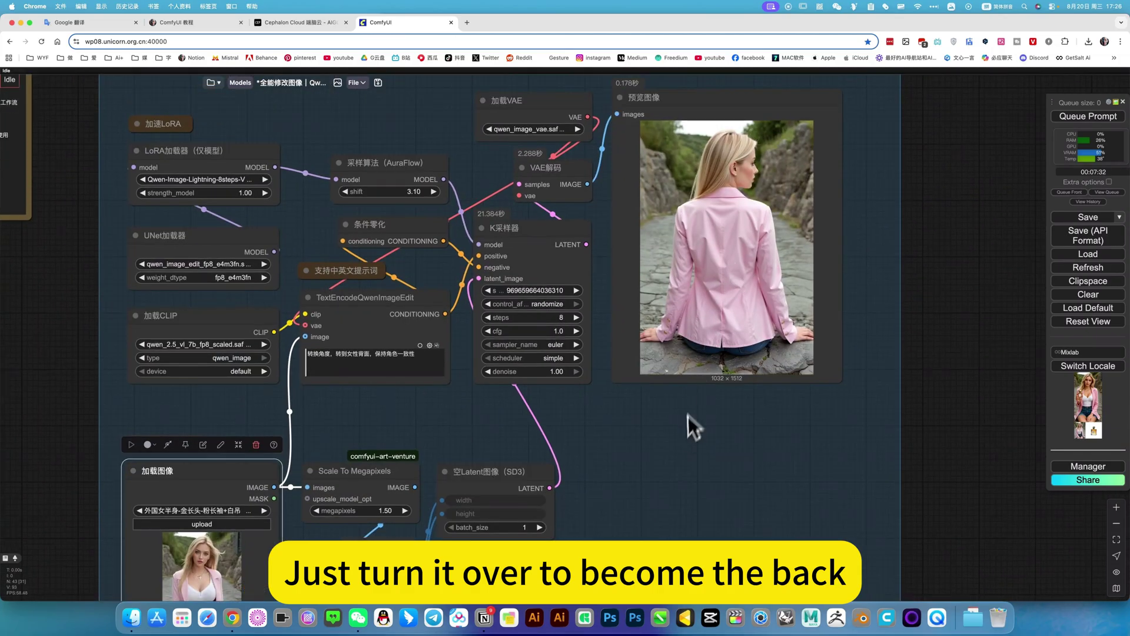
scroll(305, 465, "down", 4)
scroll(305, 465, "left", 3)
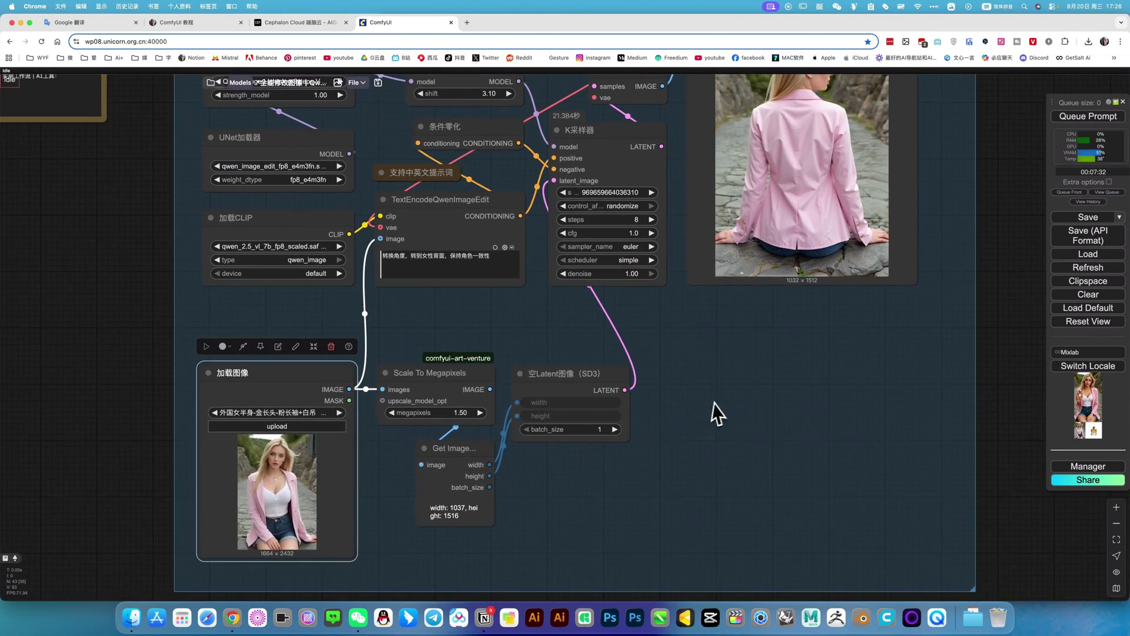
scroll(749, 181, "up", 3)
scroll(749, 182, "right", 1)
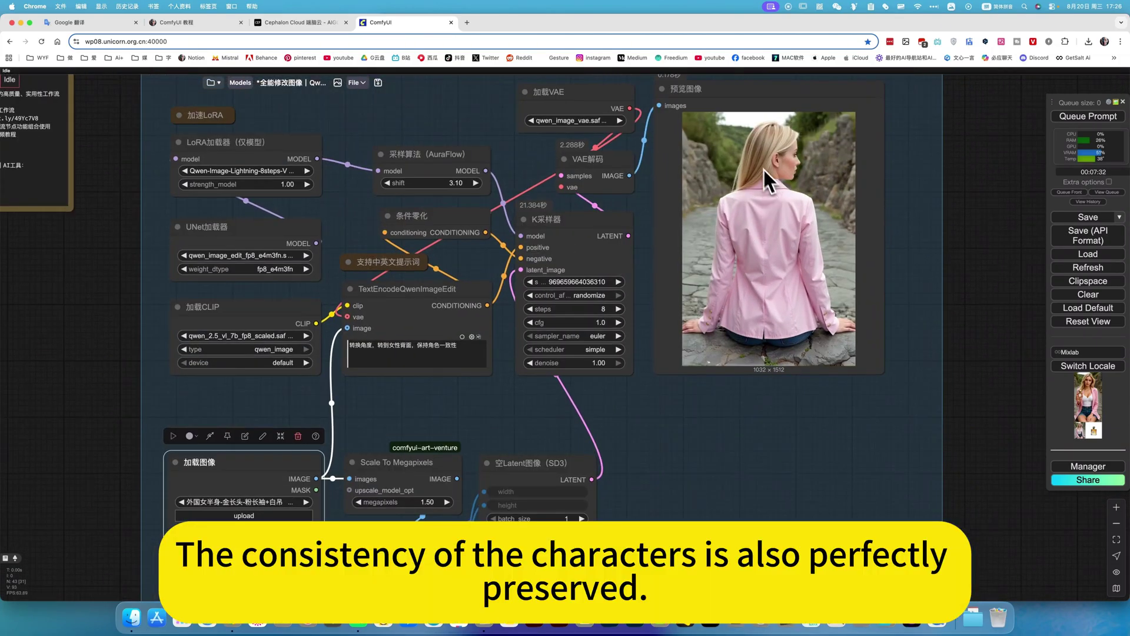
scroll(303, 416, "down", 5)
scroll(303, 416, "left", 1)
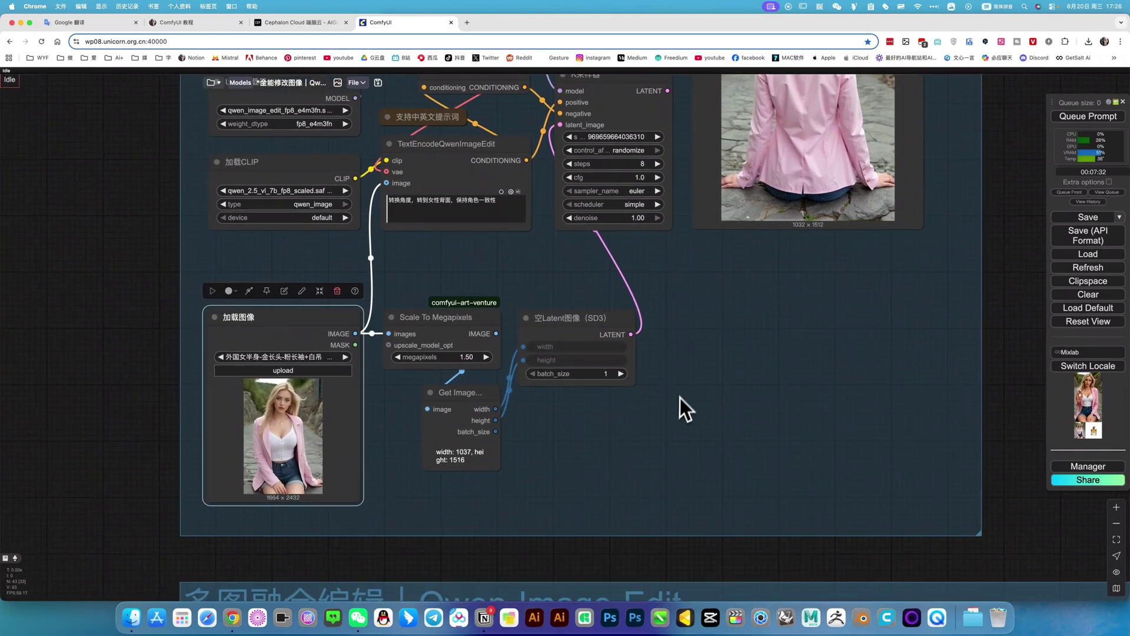
scroll(680, 398, "down", 10)
scroll(658, 450, "up", 10)
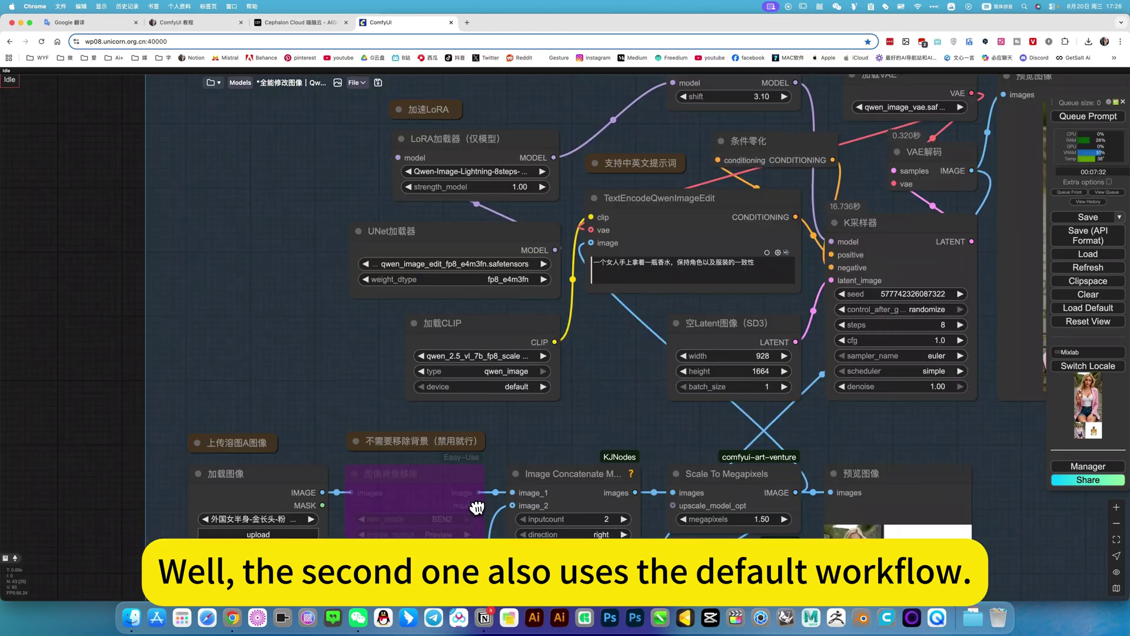
scroll(567, 336, "up", 3)
scroll(568, 335, "left", 5)
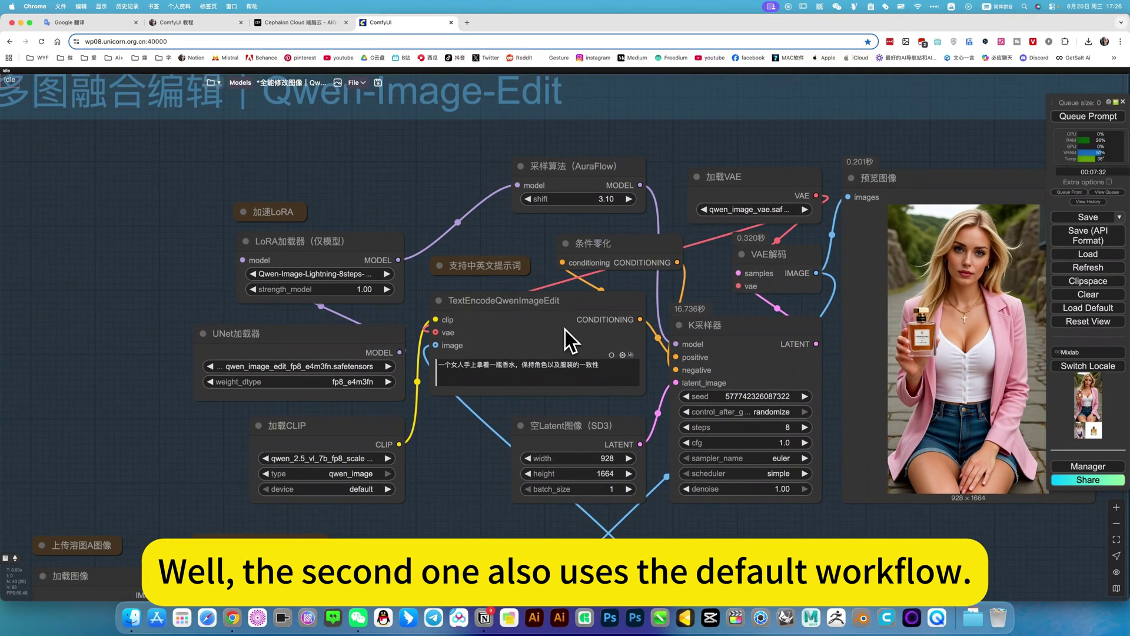
scroll(515, 468, "down", 5)
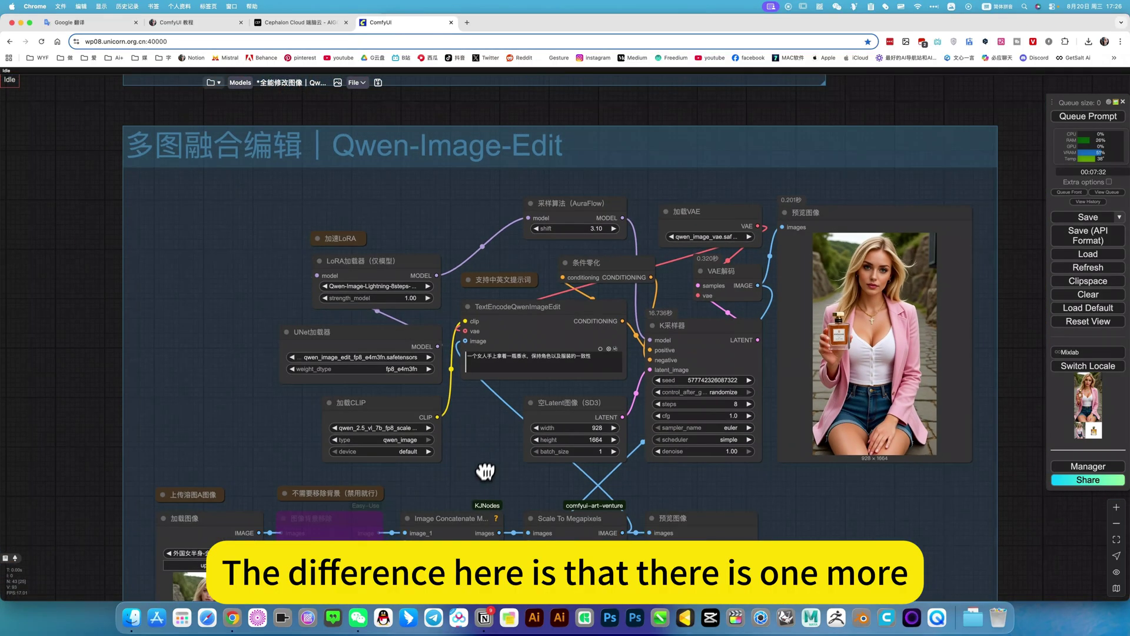
scroll(494, 276, "up", 3)
scroll(493, 263, "down", 1)
left_click(499, 291)
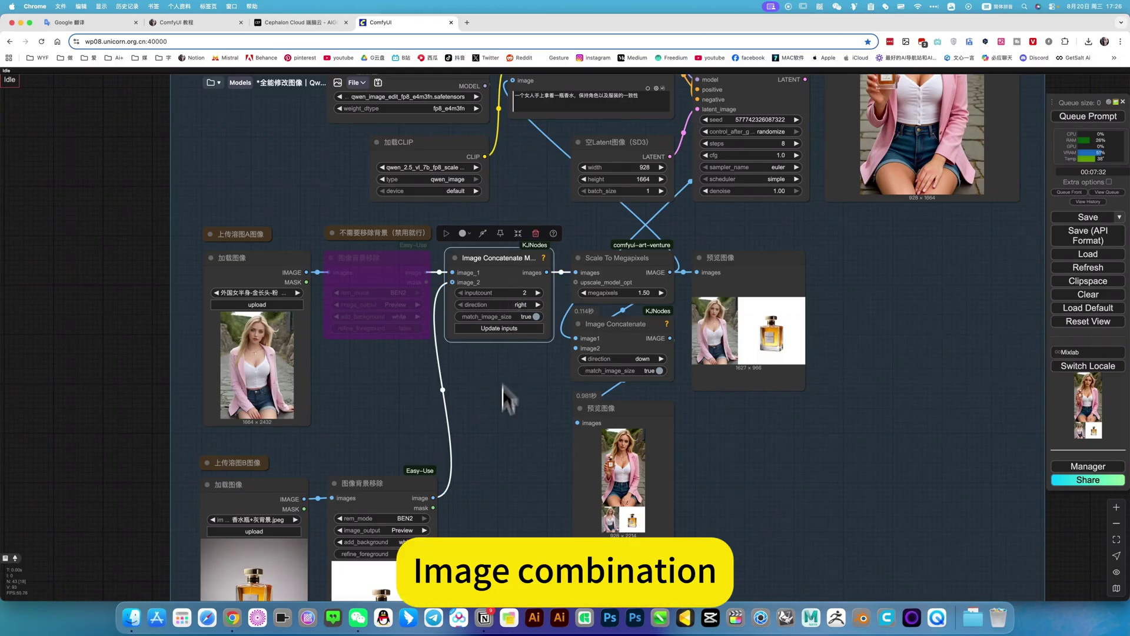
scroll(317, 464, "down", 5)
scroll(317, 464, "left", 2)
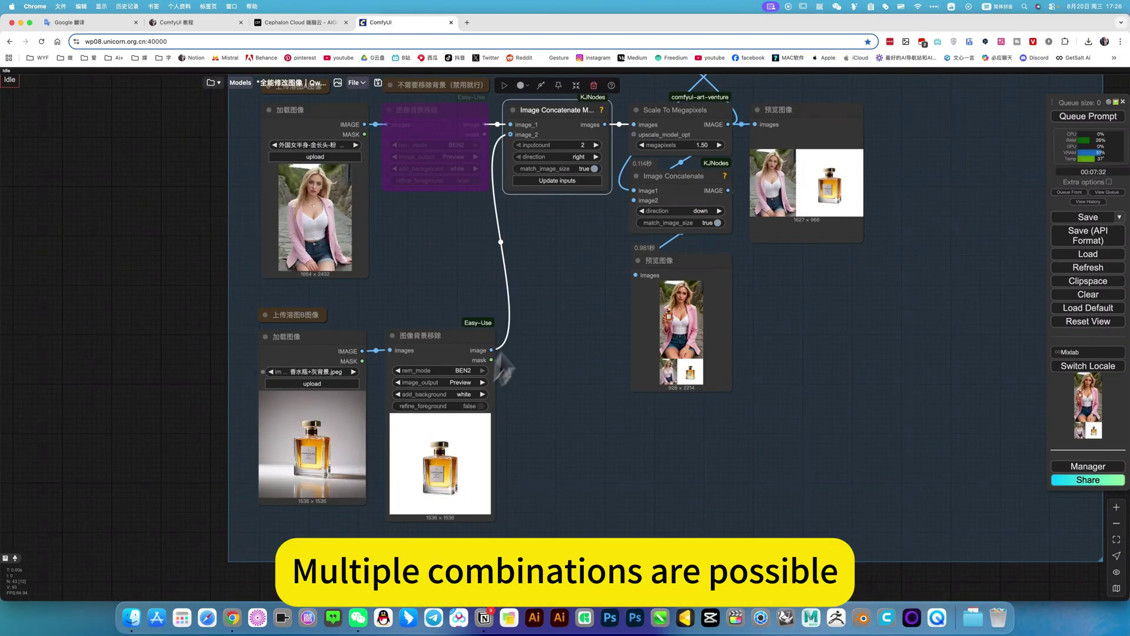
scroll(578, 237, "up", 3)
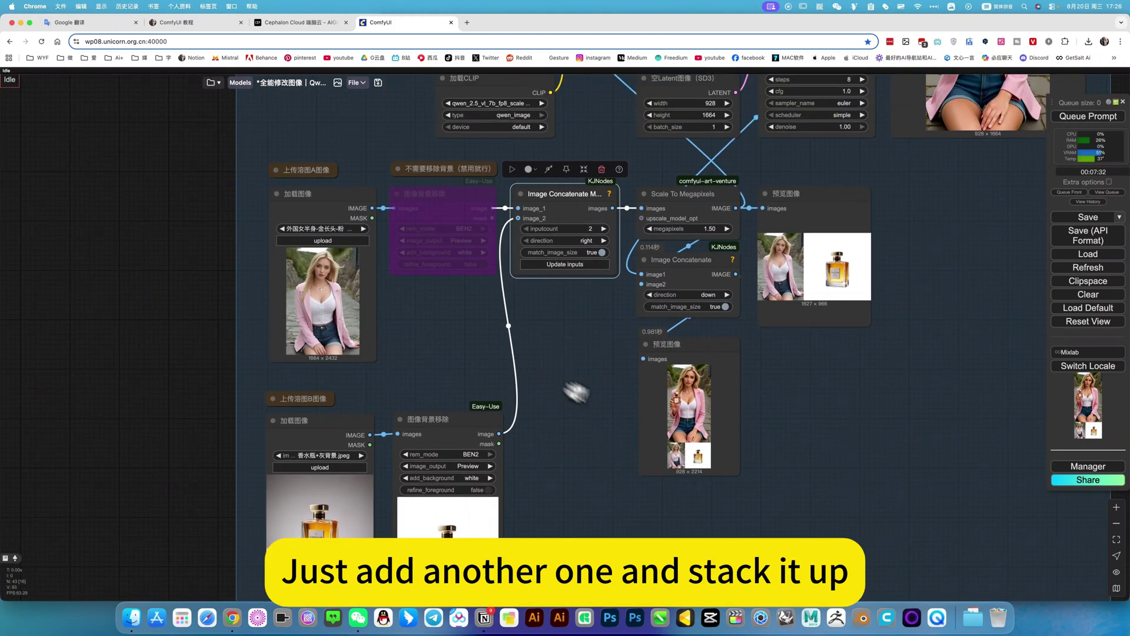
scroll(672, 452, "right", 2)
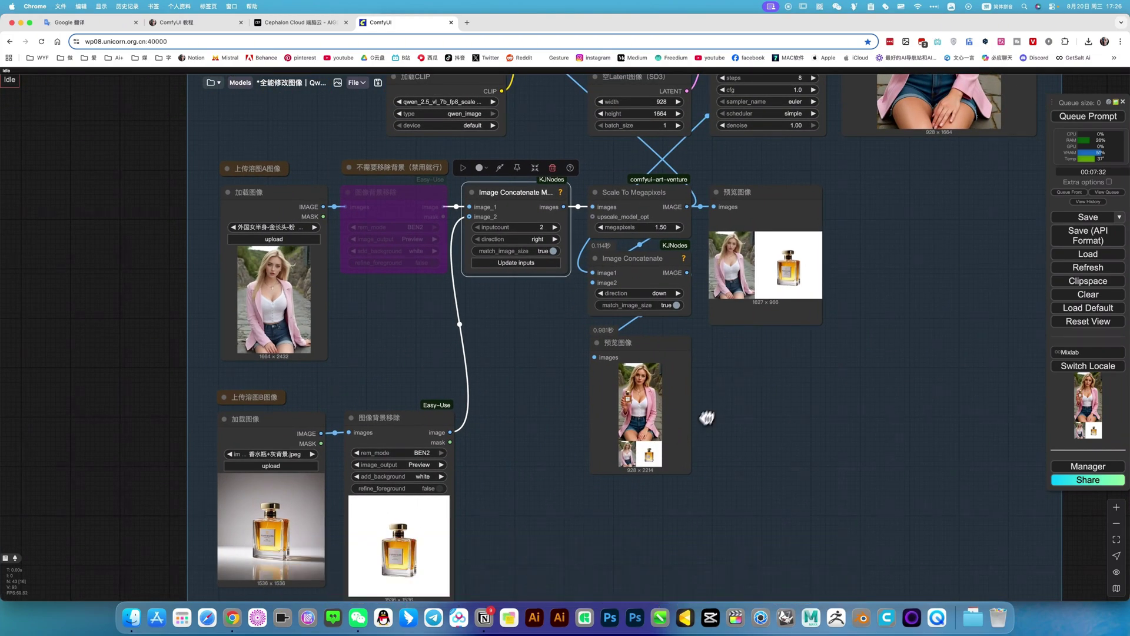
scroll(706, 418, "up", 5)
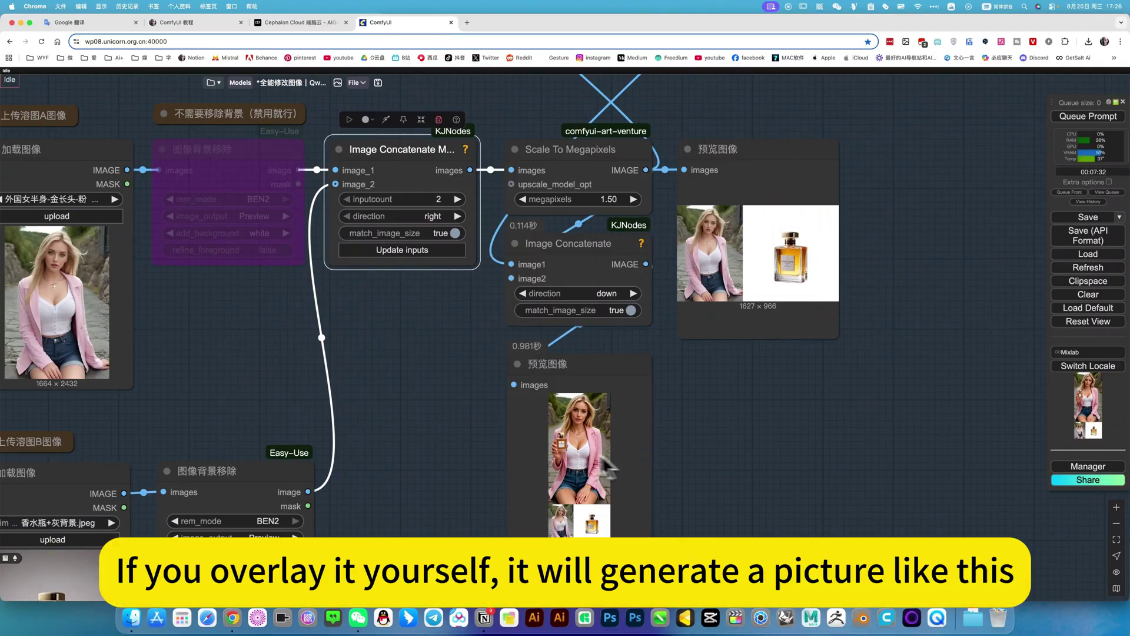
scroll(551, 489, "right", 1)
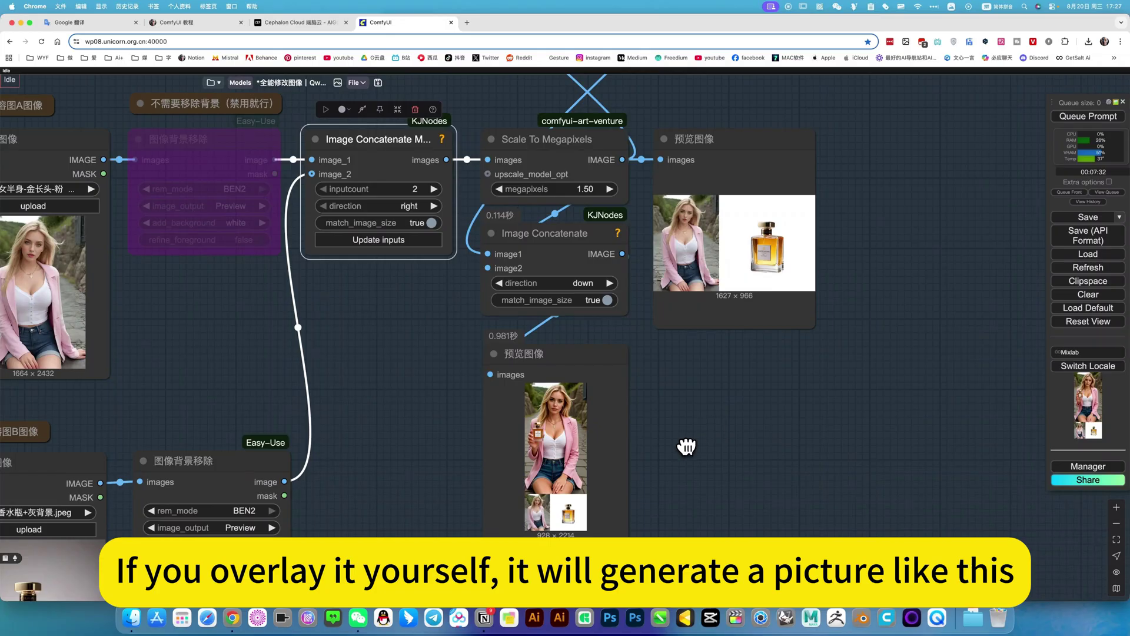
scroll(686, 446, "down", 5)
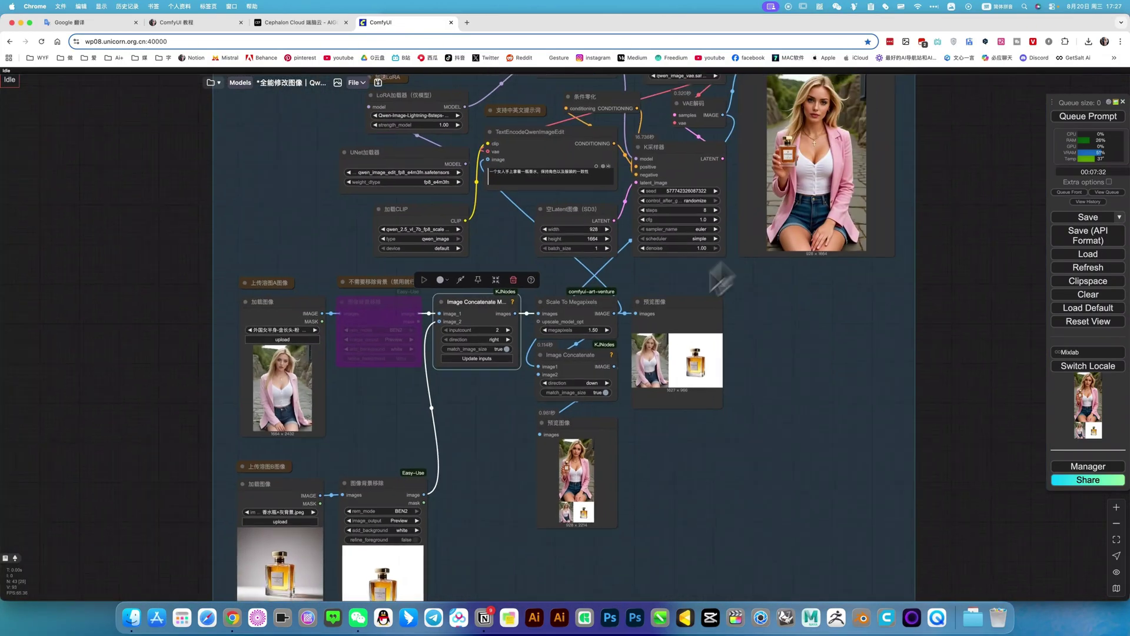
left_click_drag(722, 278, 644, 334)
scroll(664, 496, "right", 2)
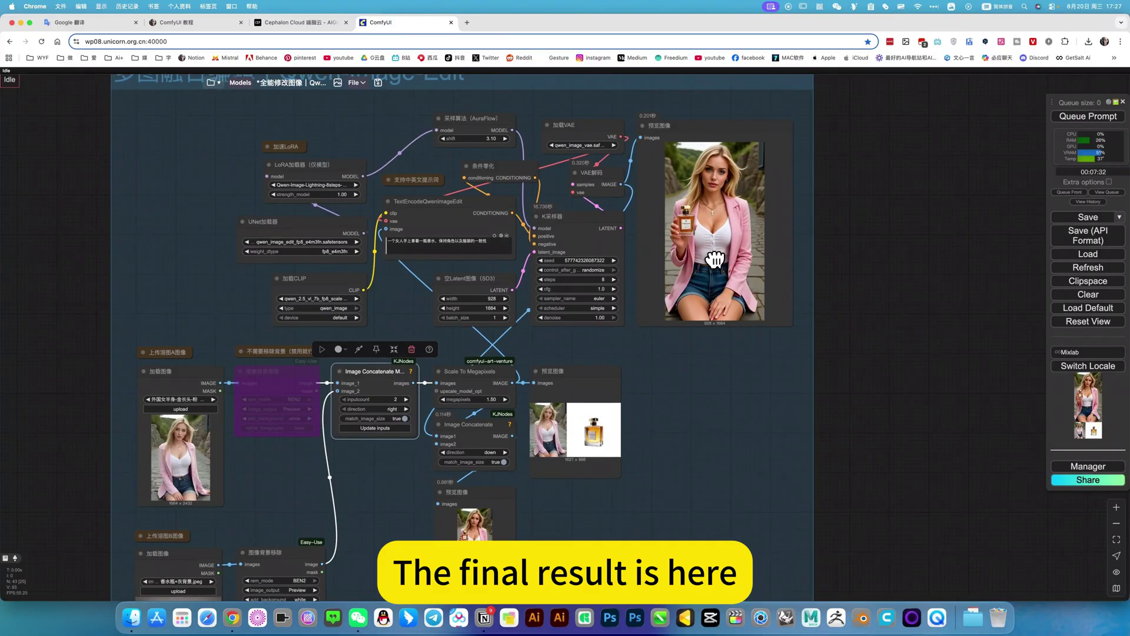
scroll(723, 235, "up", 4)
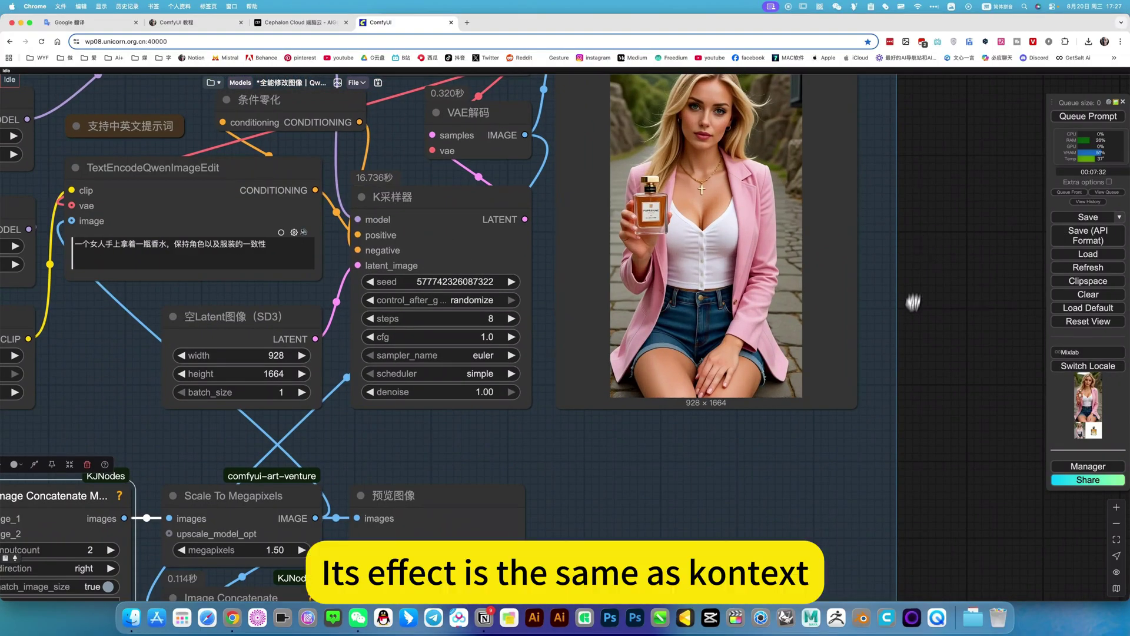
scroll(751, 301, "up", 5)
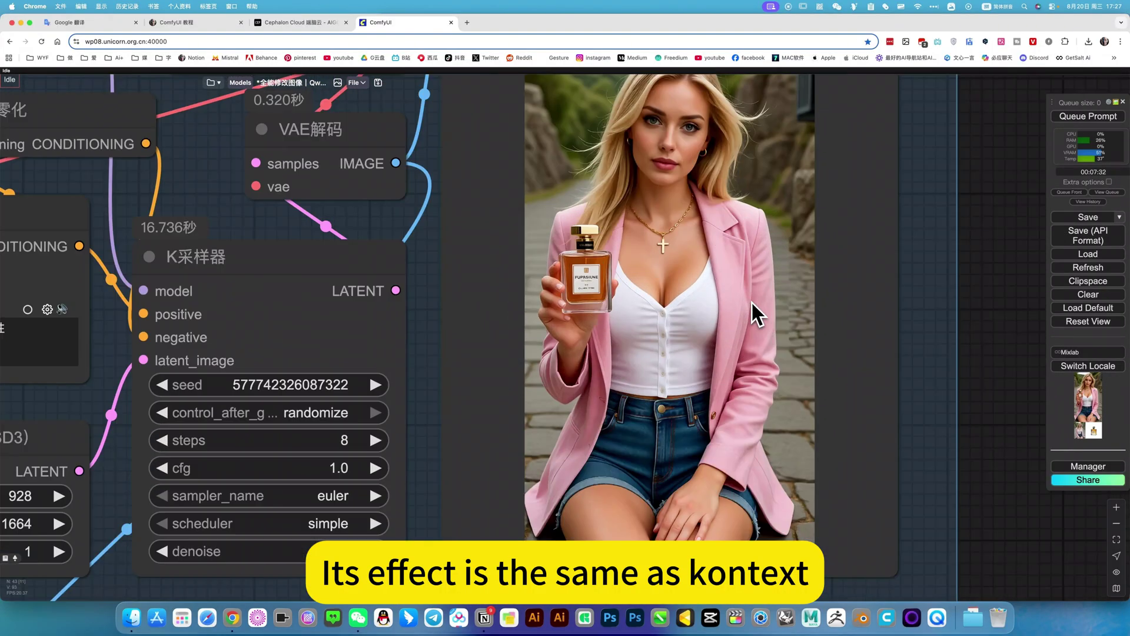
scroll(751, 301, "down", 5)
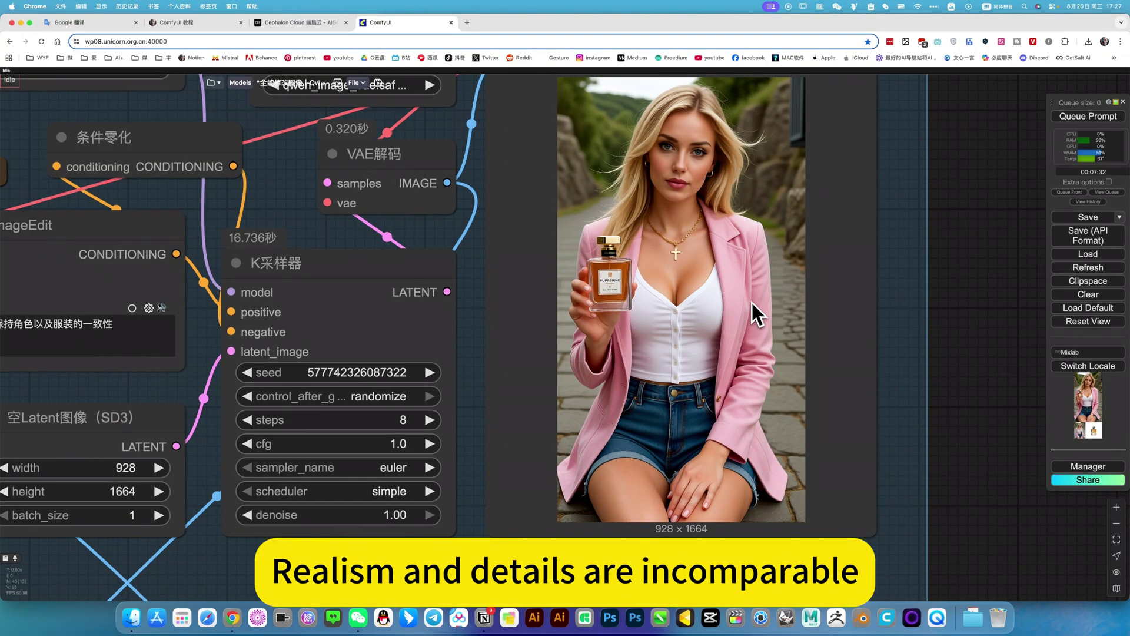
scroll(751, 302, "down", 6)
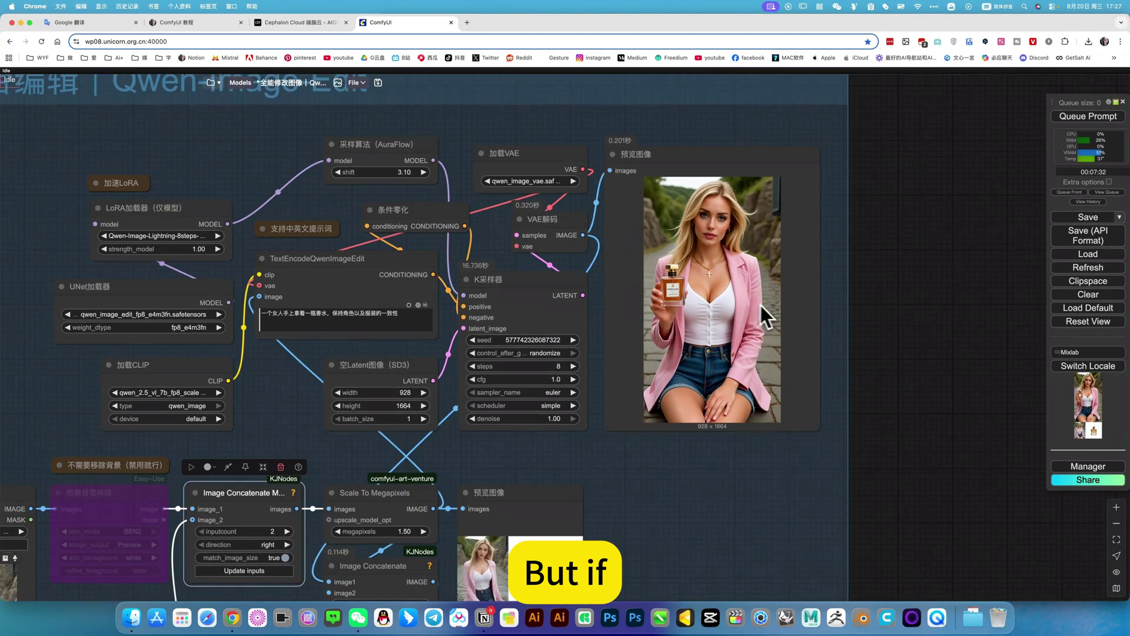
scroll(890, 317, "left", 2)
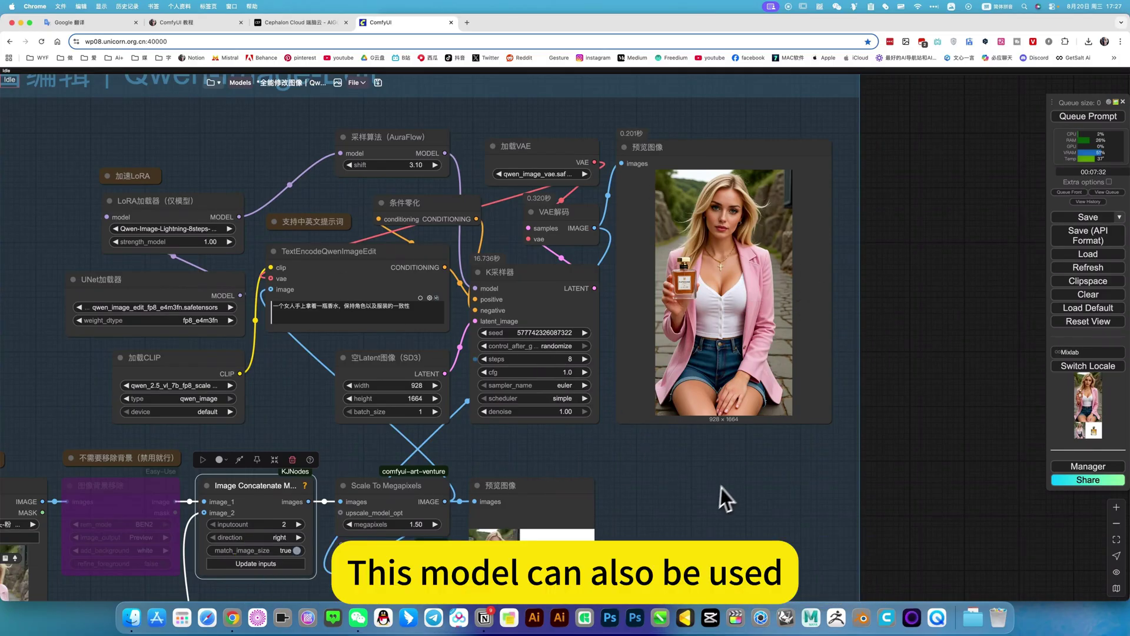
scroll(436, 309, "left", 2)
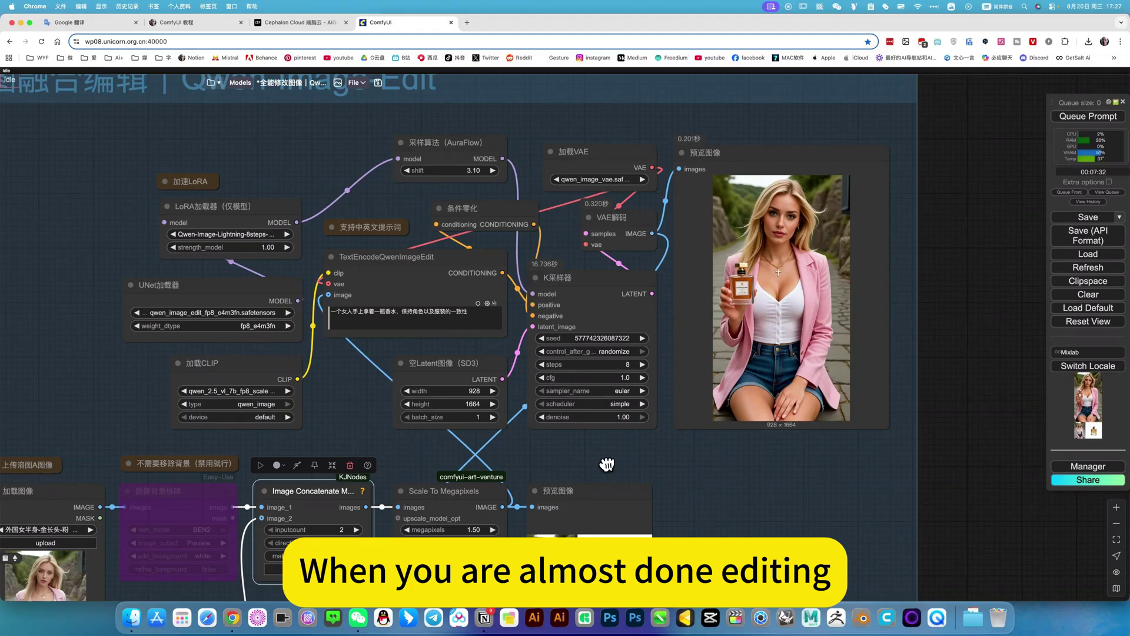
scroll(663, 361, "right", 4)
left_click(662, 361)
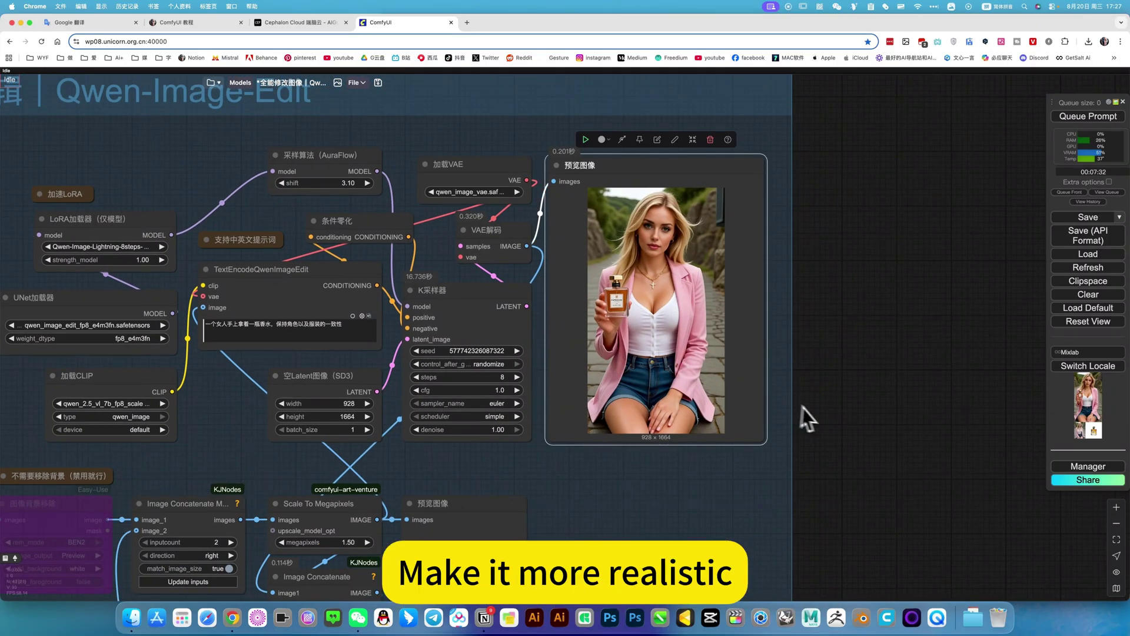
scroll(706, 337, "down", 5)
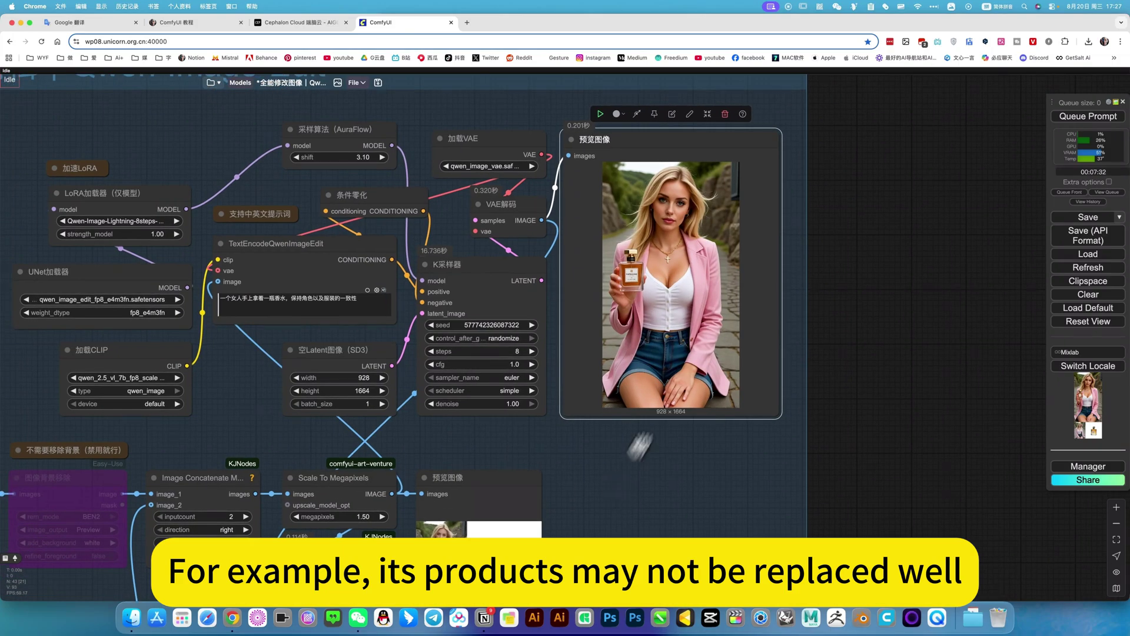
scroll(651, 461, "down", 4)
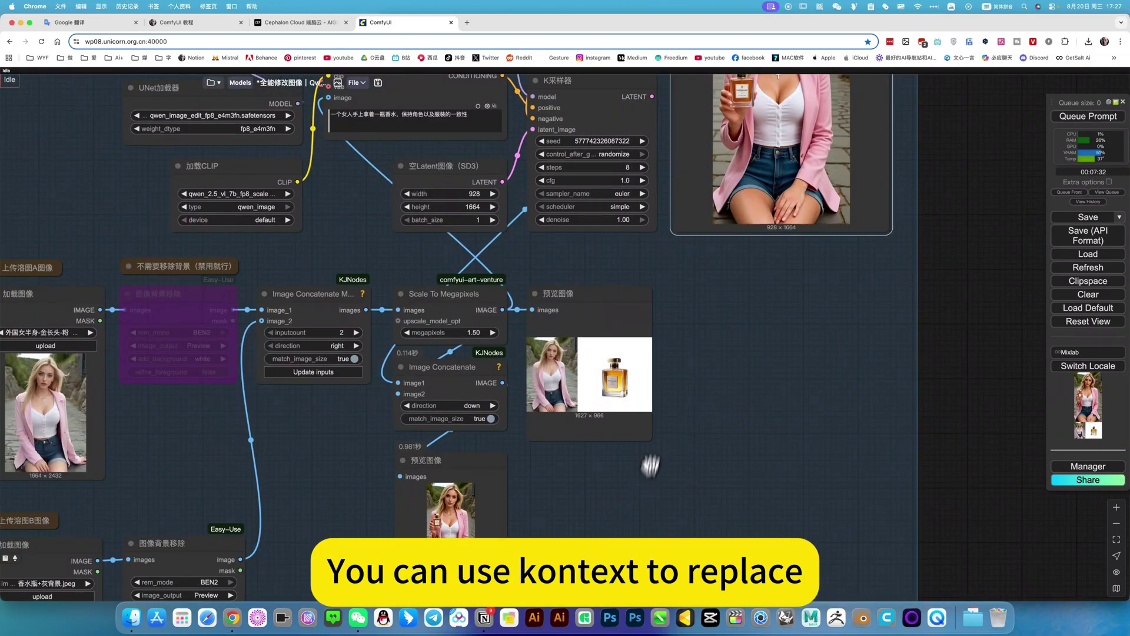
scroll(676, 277, "up", 5)
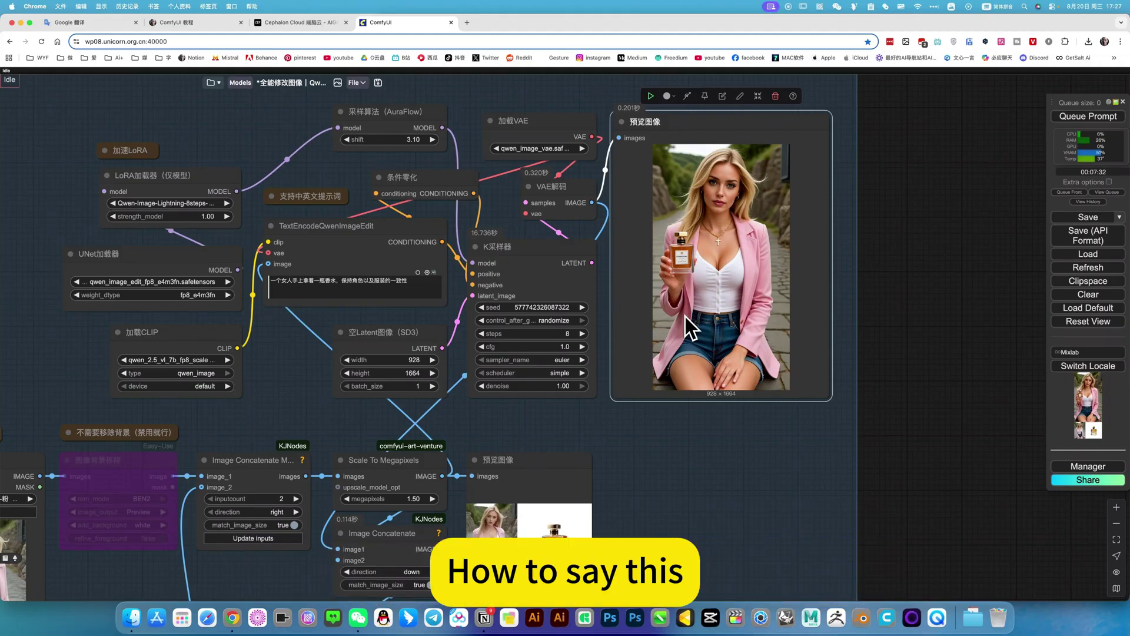
scroll(683, 394, "down", 2)
scroll(697, 405, "down", 4)
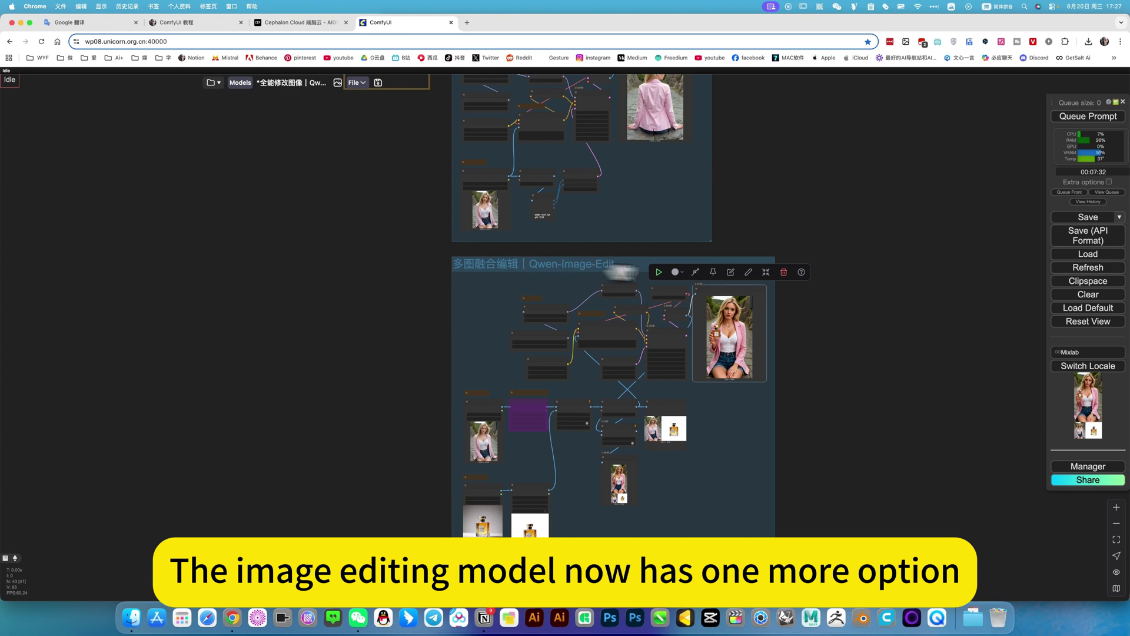
left_click(634, 303)
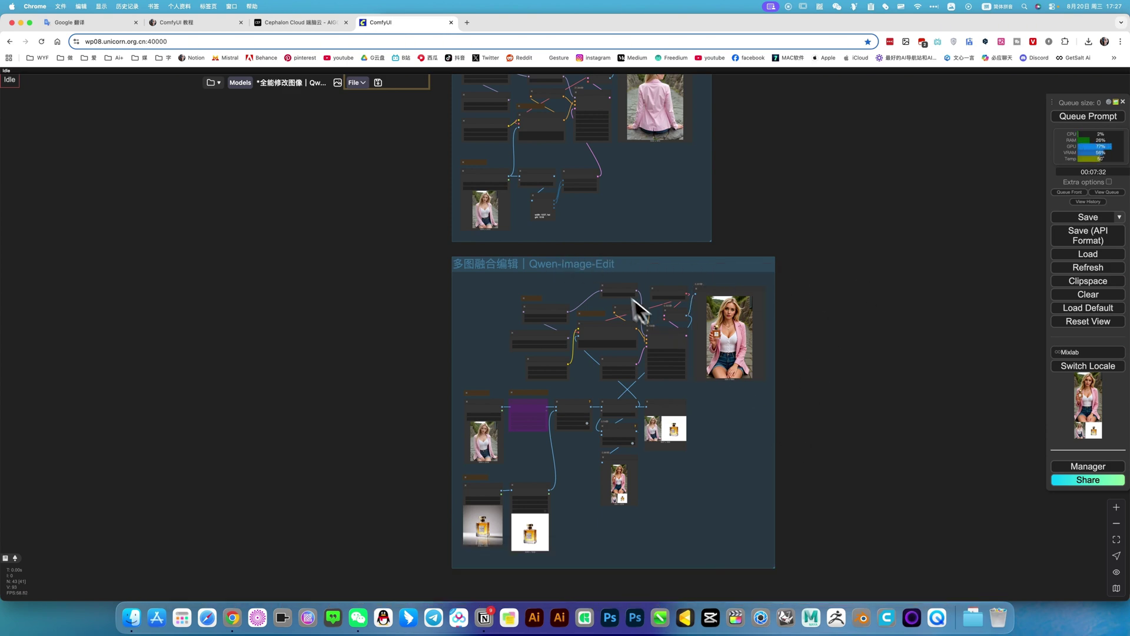
scroll(618, 294, "up", 5)
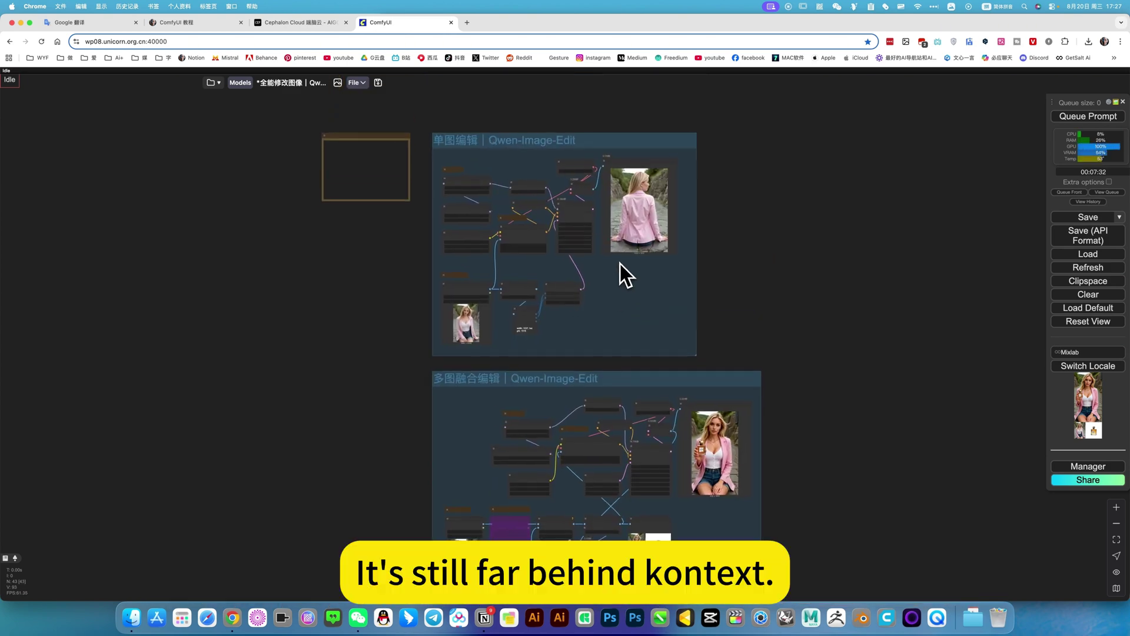
scroll(620, 264, "up", 8)
scroll(620, 263, "down", 6)
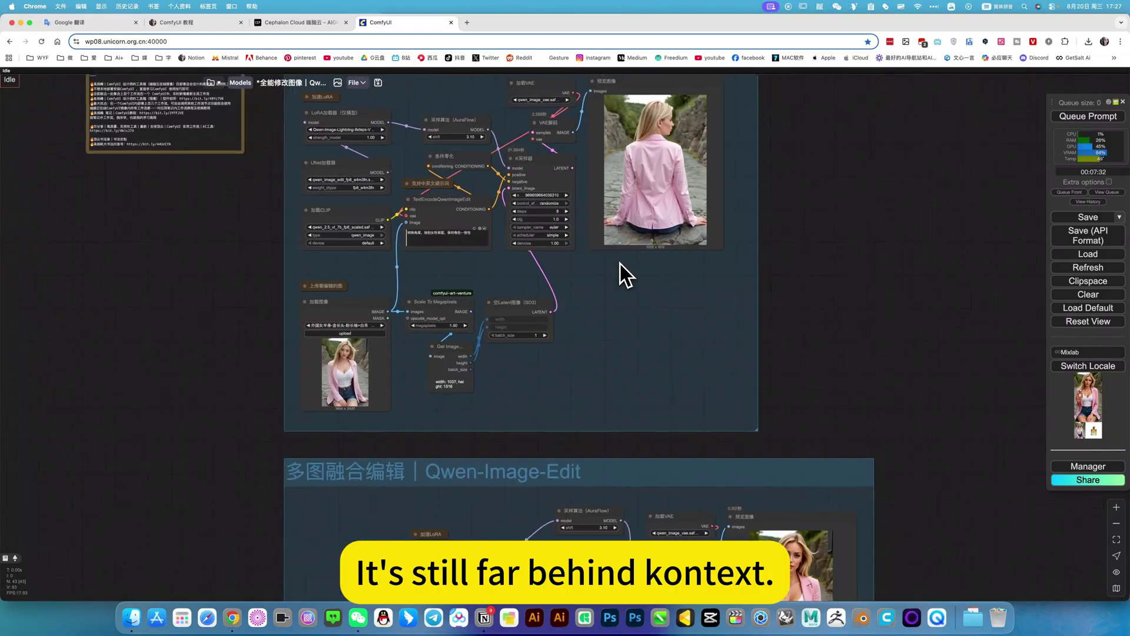
scroll(726, 263, "down", 2)
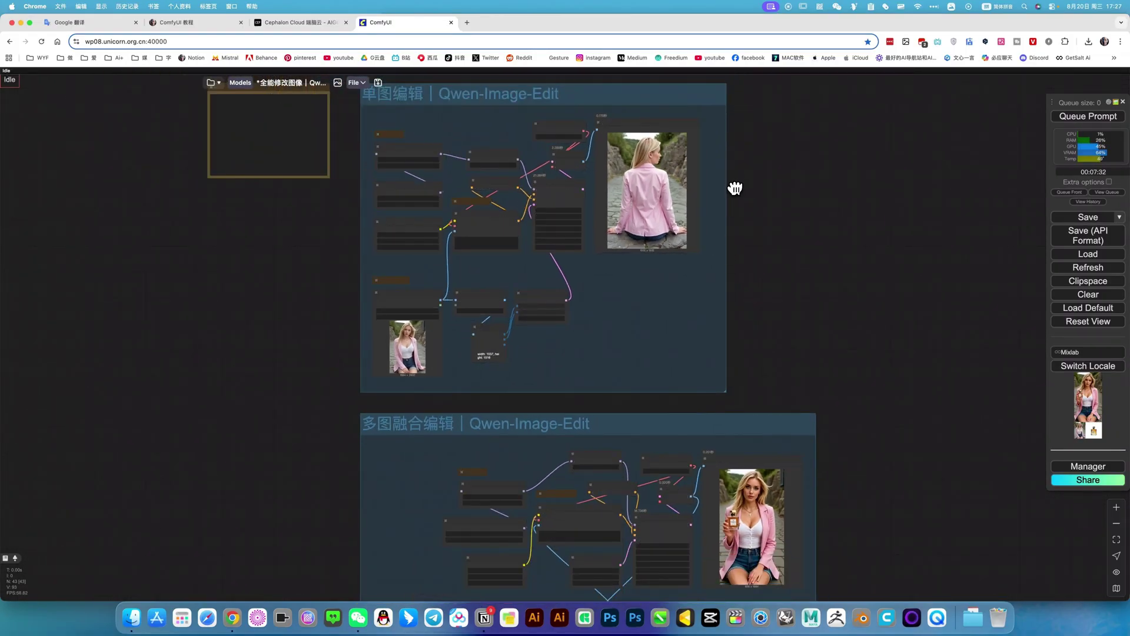
scroll(734, 186, "down", 3)
scroll(836, 259, "down", 3)
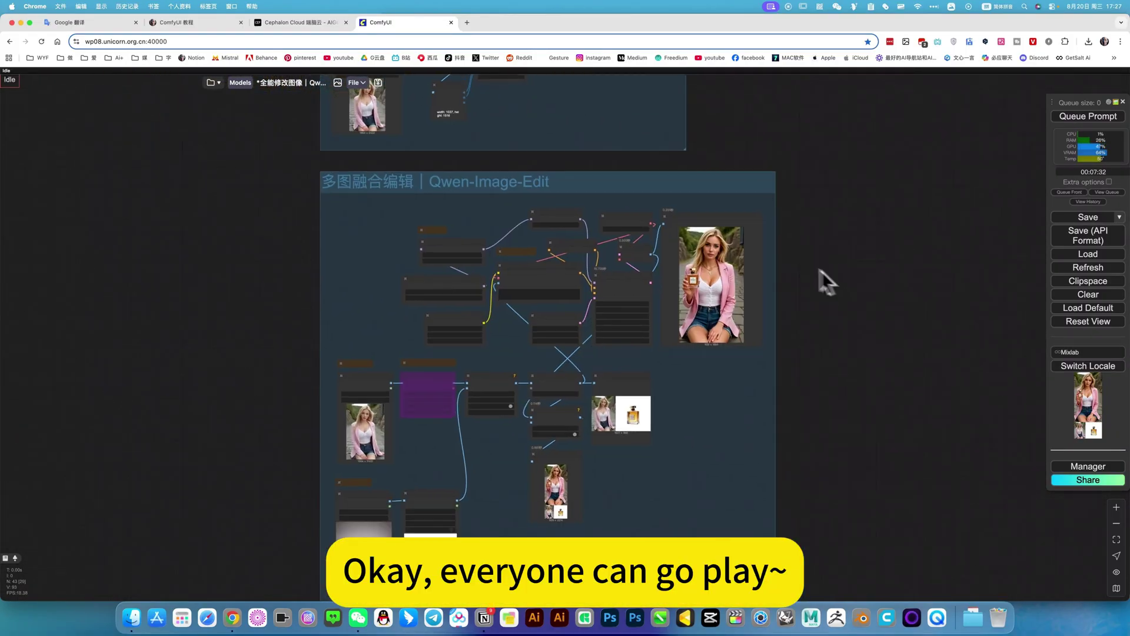